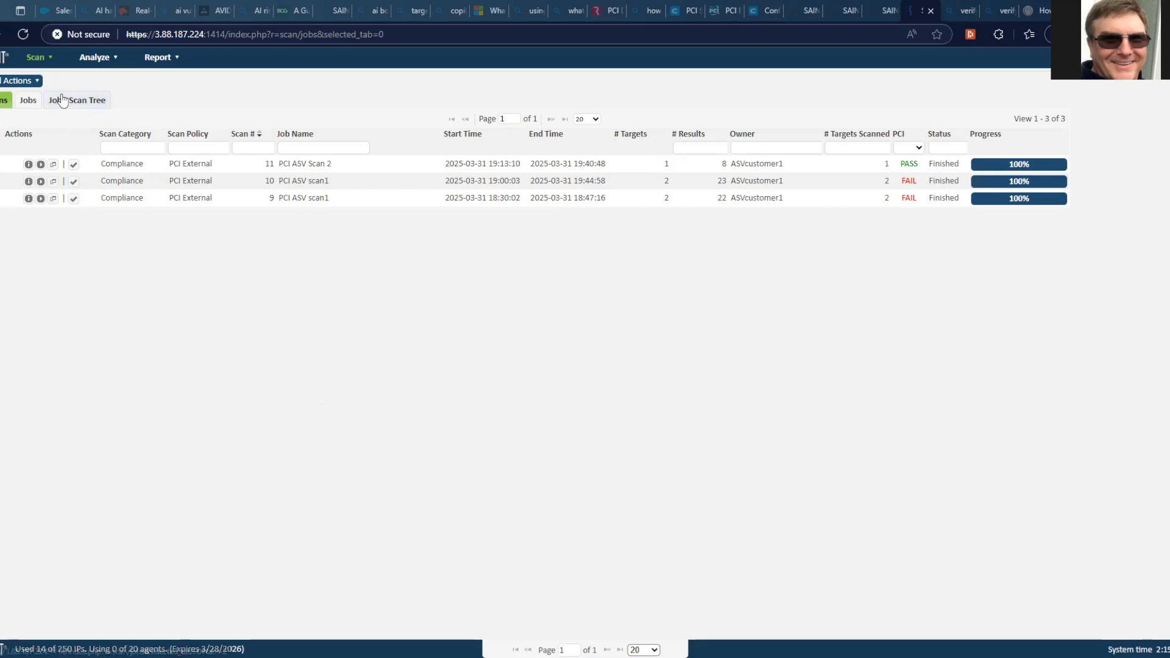
- Remove the PCI column from the scans grid, add it back, and place it between # Targets Scanned and Status
{"action": "mouse_move", "coordinate": [35, 61]}
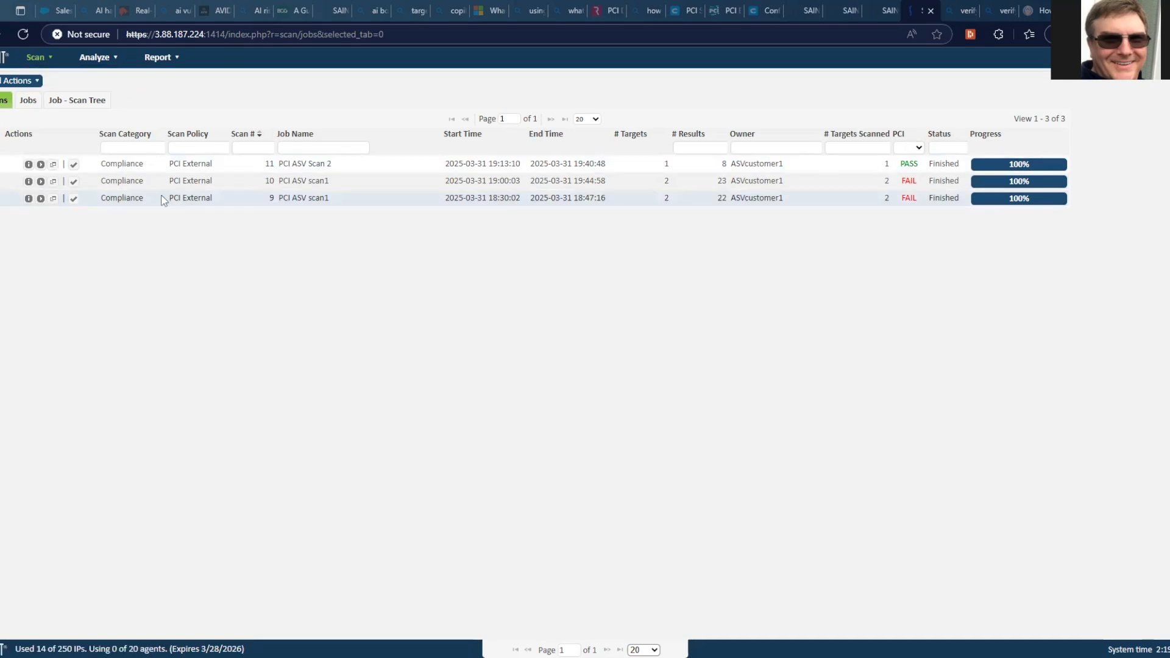
{"action": "mouse_move", "coordinate": [19, 84]}
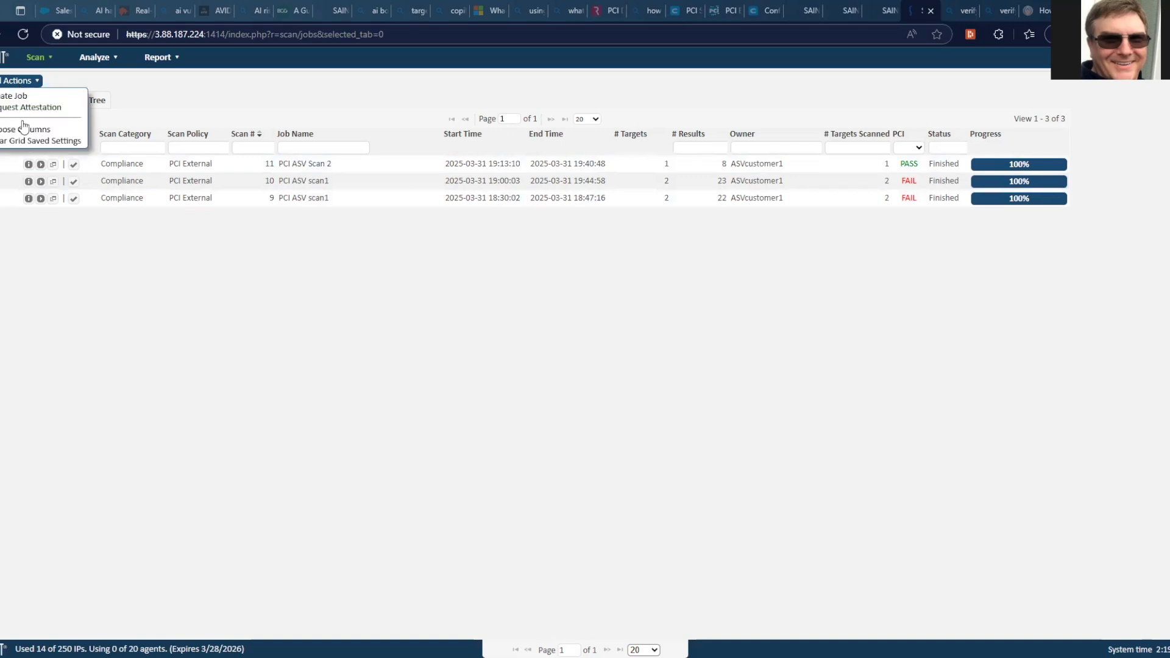
{"action": "left_click", "coordinate": [27, 132]}
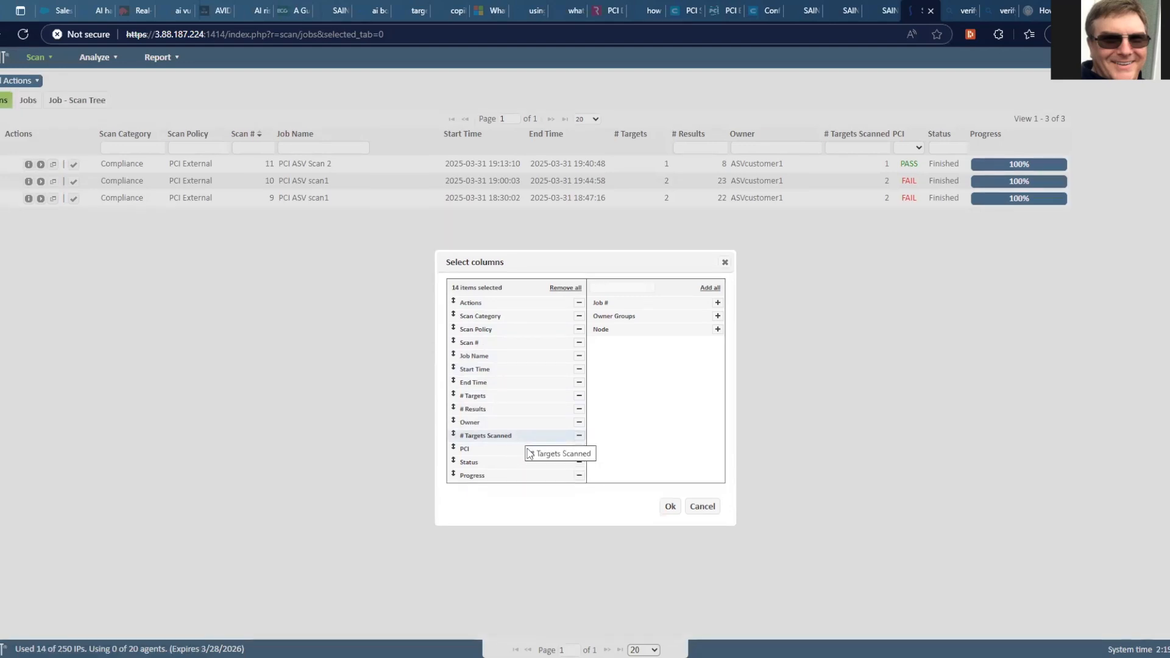
{"action": "left_click", "coordinate": [579, 449]}
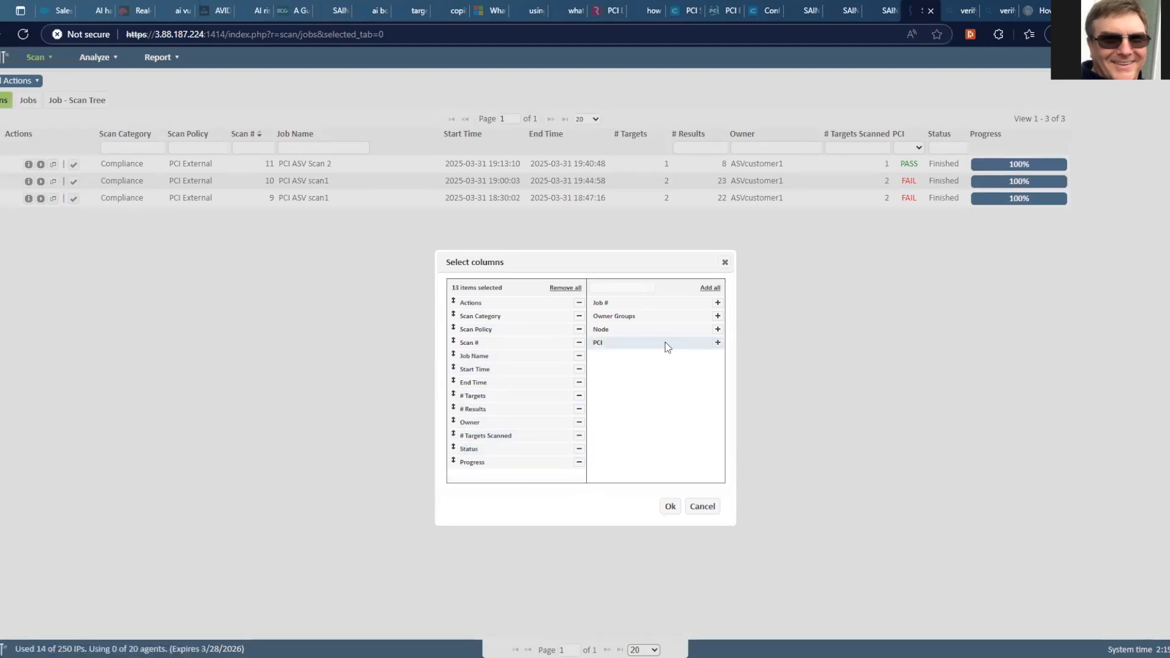
{"action": "left_click", "coordinate": [717, 343]}
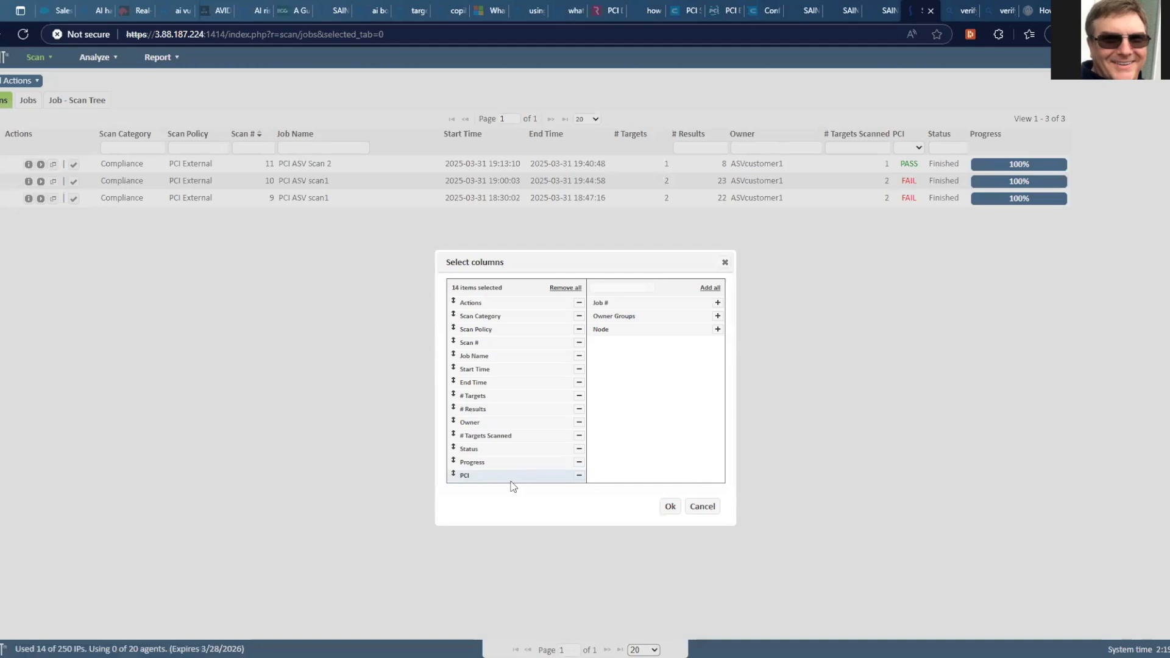
{"action": "left_click_drag", "start_coordinate": [510, 480], "coordinate": [511, 451]}
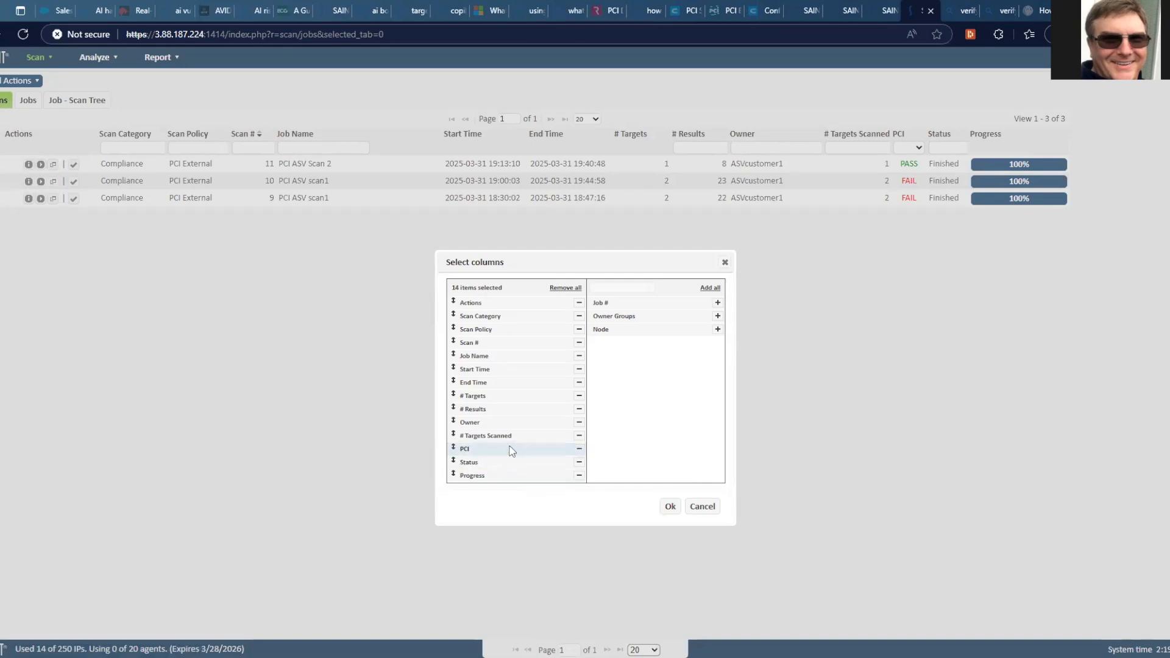
{"action": "left_click", "coordinate": [670, 506]}
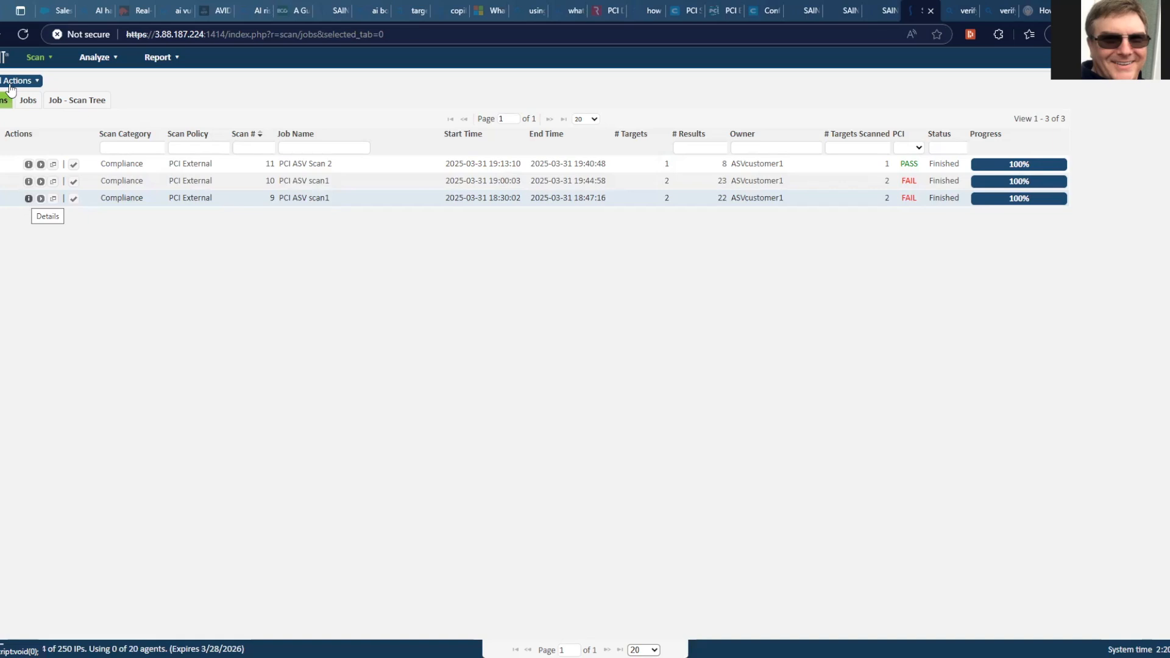
- Open the details of scan 9 (PCI ASV scan1) and view its results data
{"action": "left_click", "coordinate": [29, 197]}
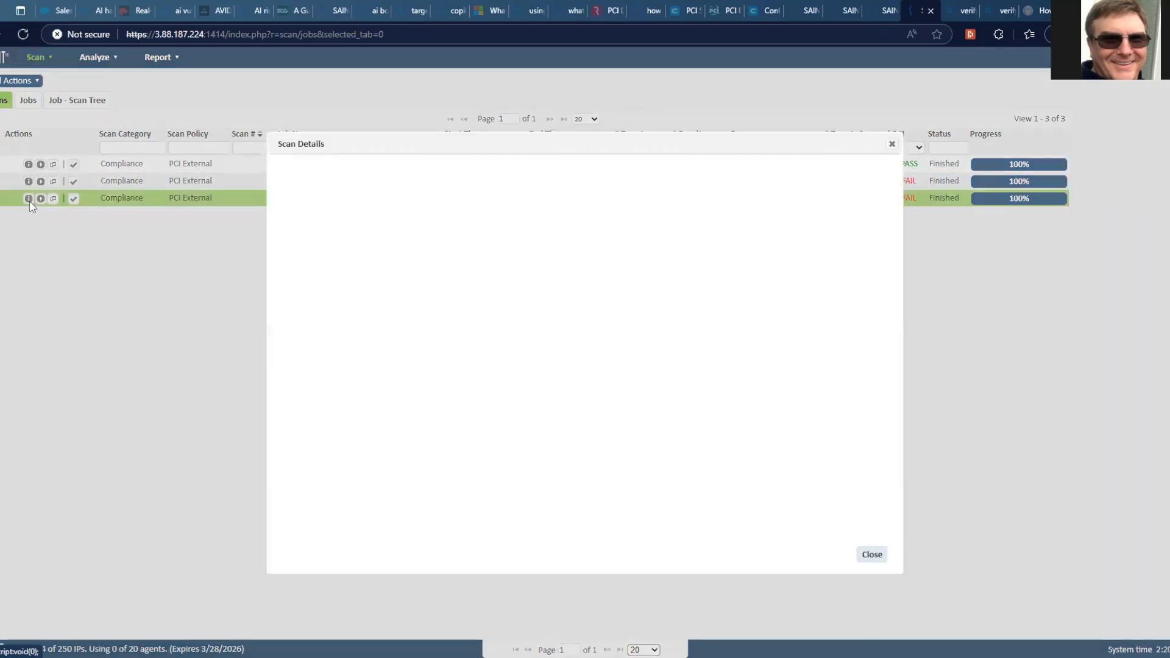
{"action": "left_click", "coordinate": [410, 340]}
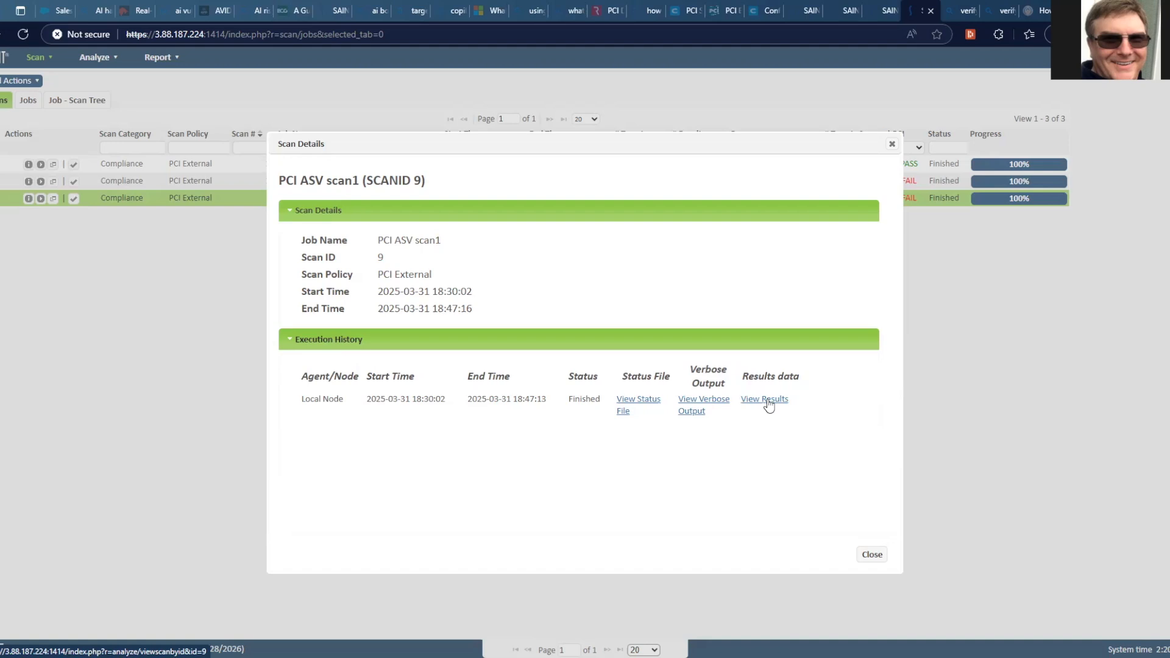
{"action": "left_click", "coordinate": [767, 399]}
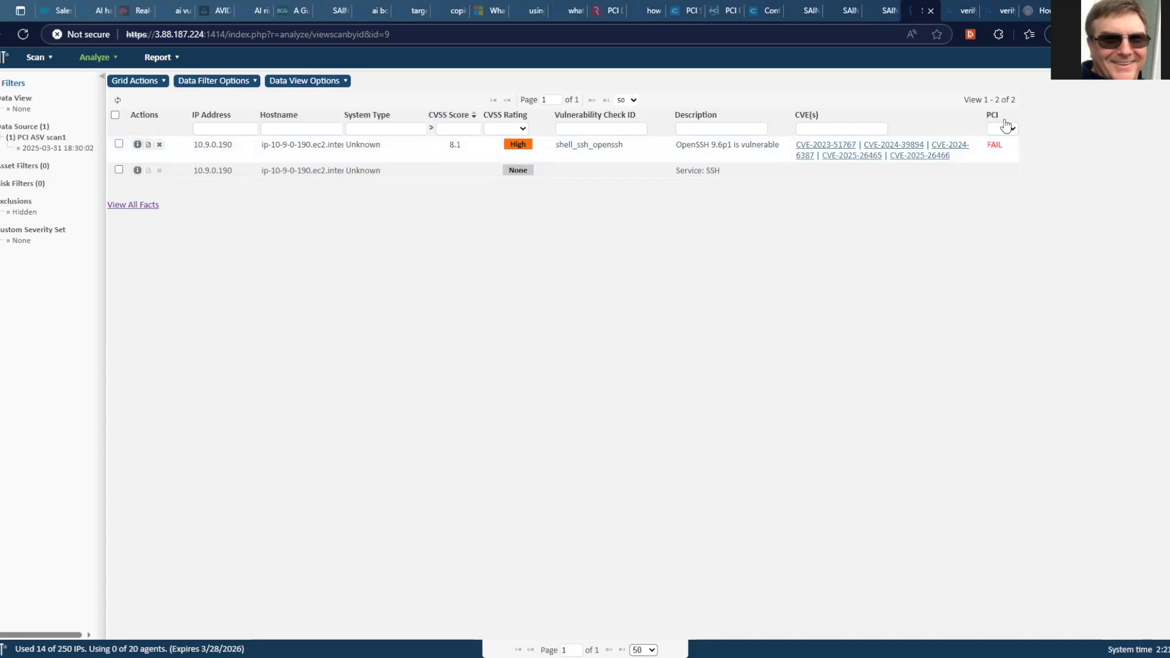
- View the tutorial for the OpenSSH 9.6p1 vulnerability and close it
{"action": "left_click", "coordinate": [148, 146]}
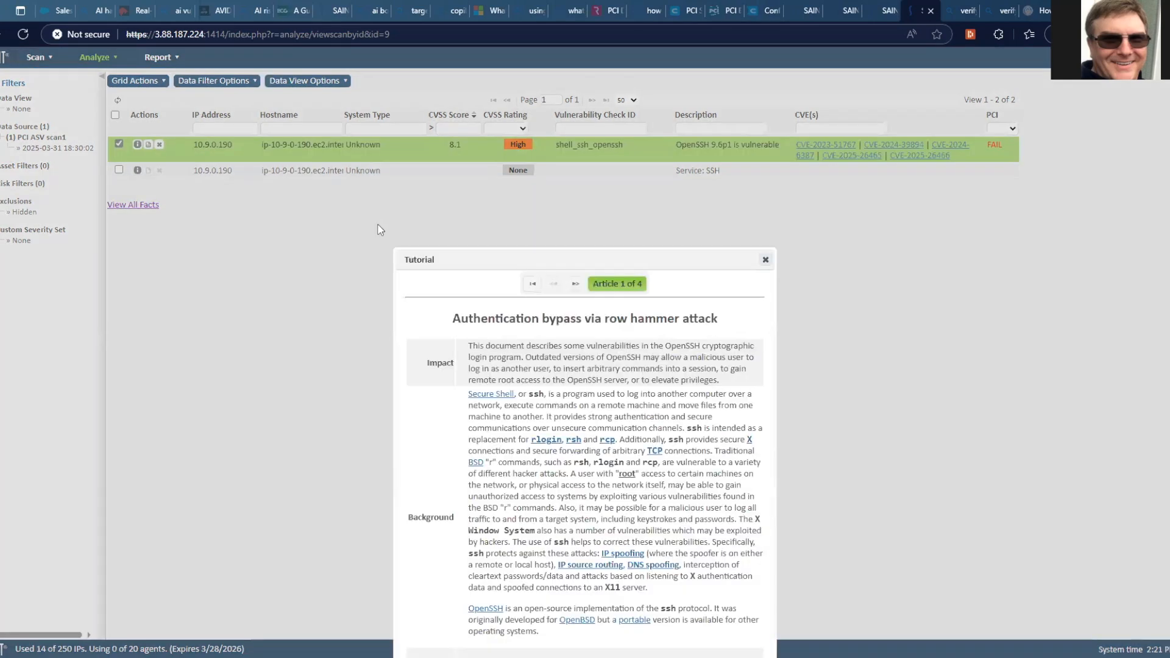
{"action": "left_click_drag", "start_coordinate": [465, 259], "coordinate": [430, 59]}
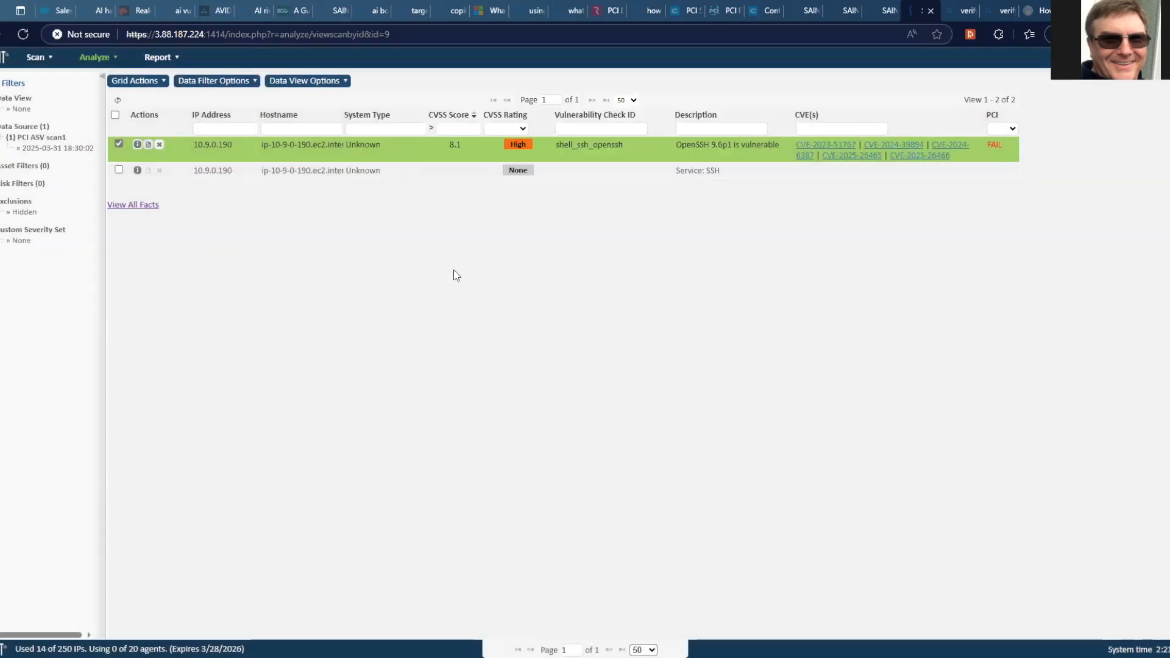
{"action": "left_click", "coordinate": [724, 61]}
- Start a False Positive dispute for the OpenSSH 9.6p1 vulnerability with the explanation "Screenshot showing the correct version is snstalled."
{"action": "left_click", "coordinate": [159, 145]}
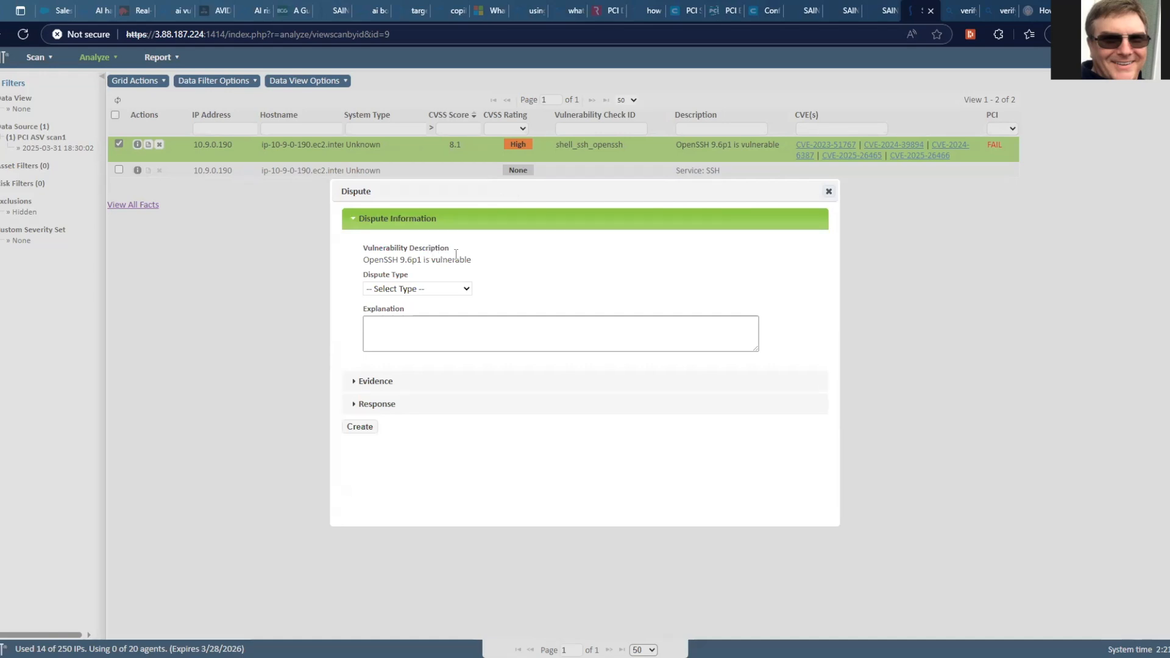
{"action": "left_click", "coordinate": [465, 292]}
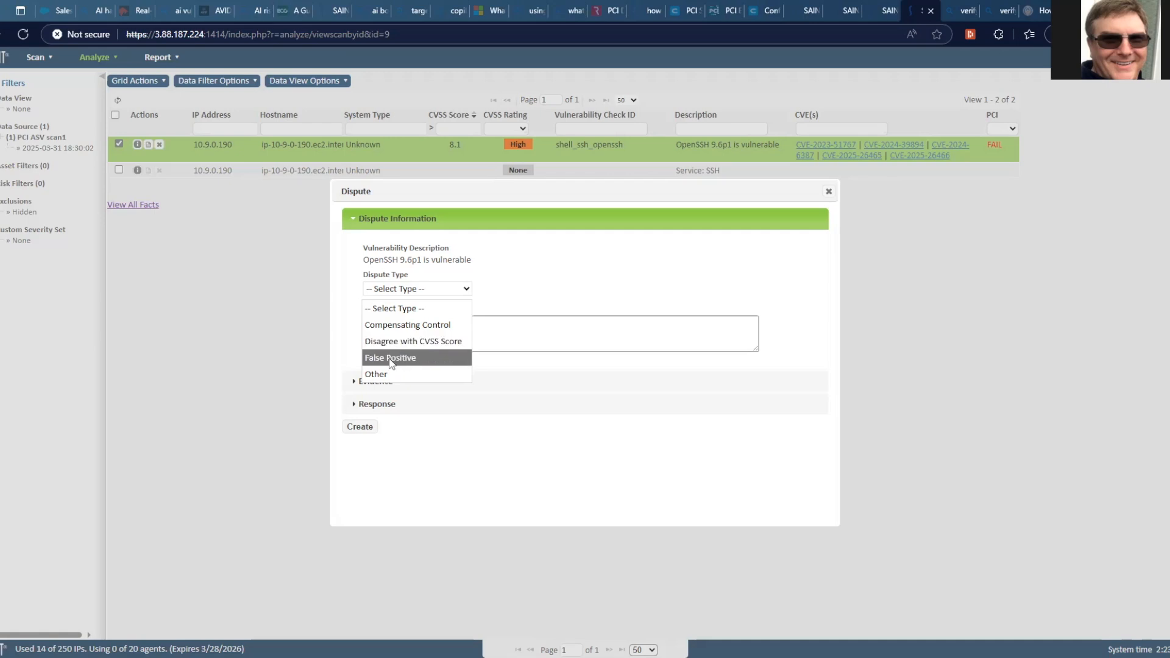
{"action": "left_click", "coordinate": [390, 360]}
{"action": "left_click", "coordinate": [426, 331]}
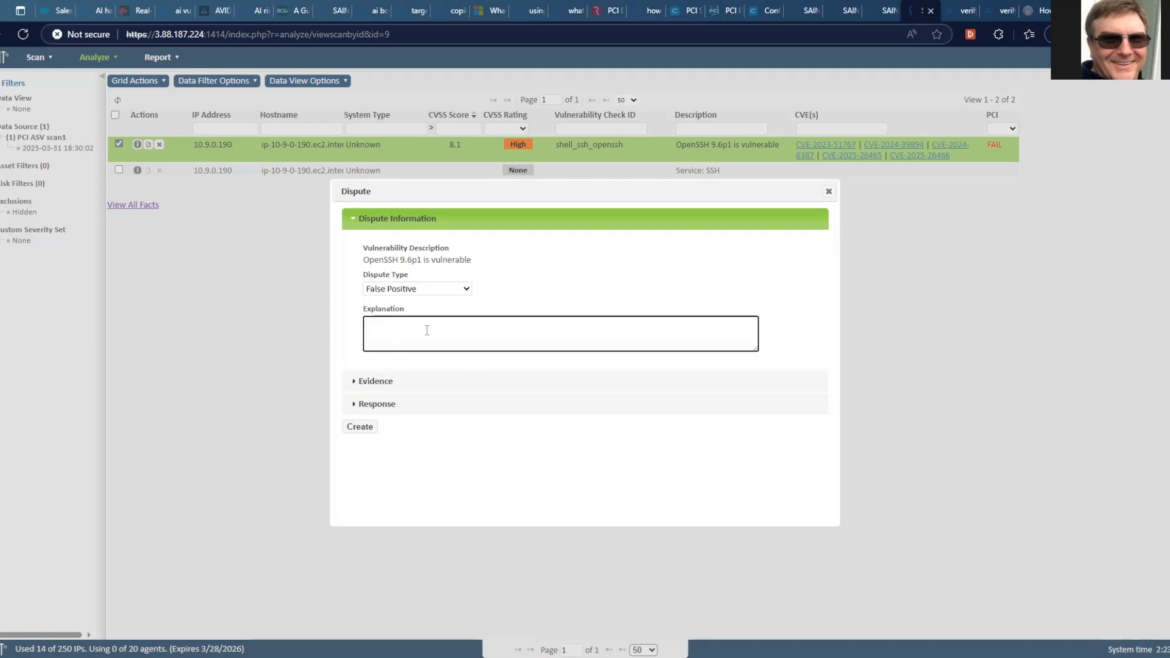
{"action": "type", "text": "Screenshot showing the correct version"}
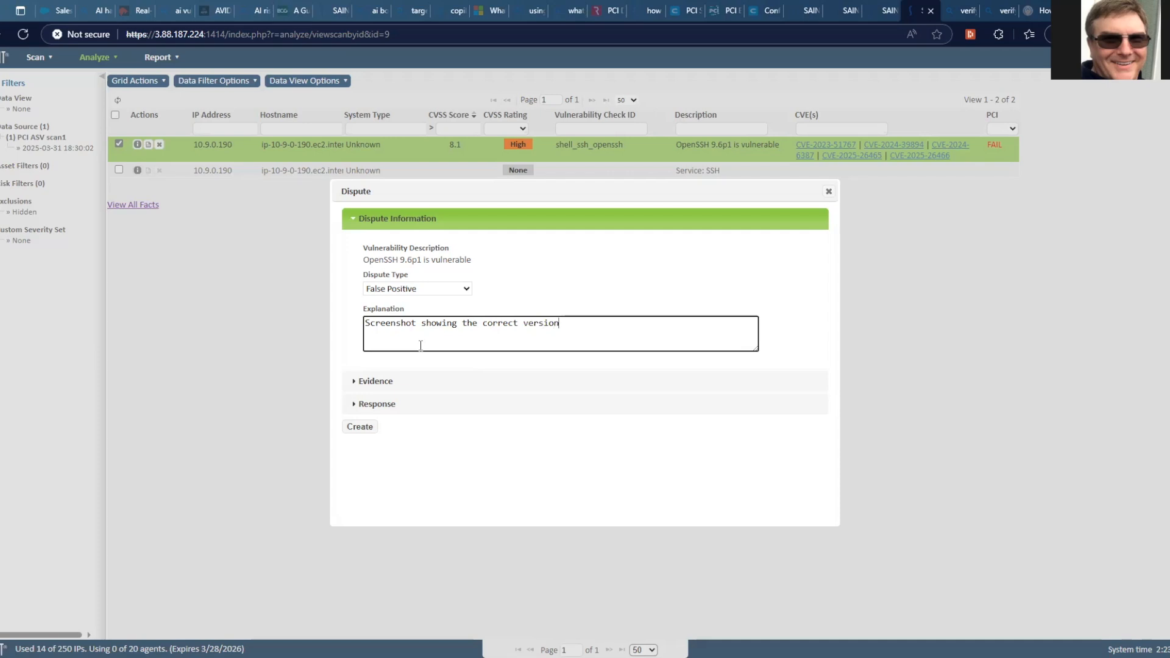
{"action": "type", "text": " is snstalled."}
- Attach SSHdisputeExample.png from the OneDrive Pictures folder as dispute evidence, obtained by "Investigation of version on the host."
{"action": "left_click", "coordinate": [376, 382]}
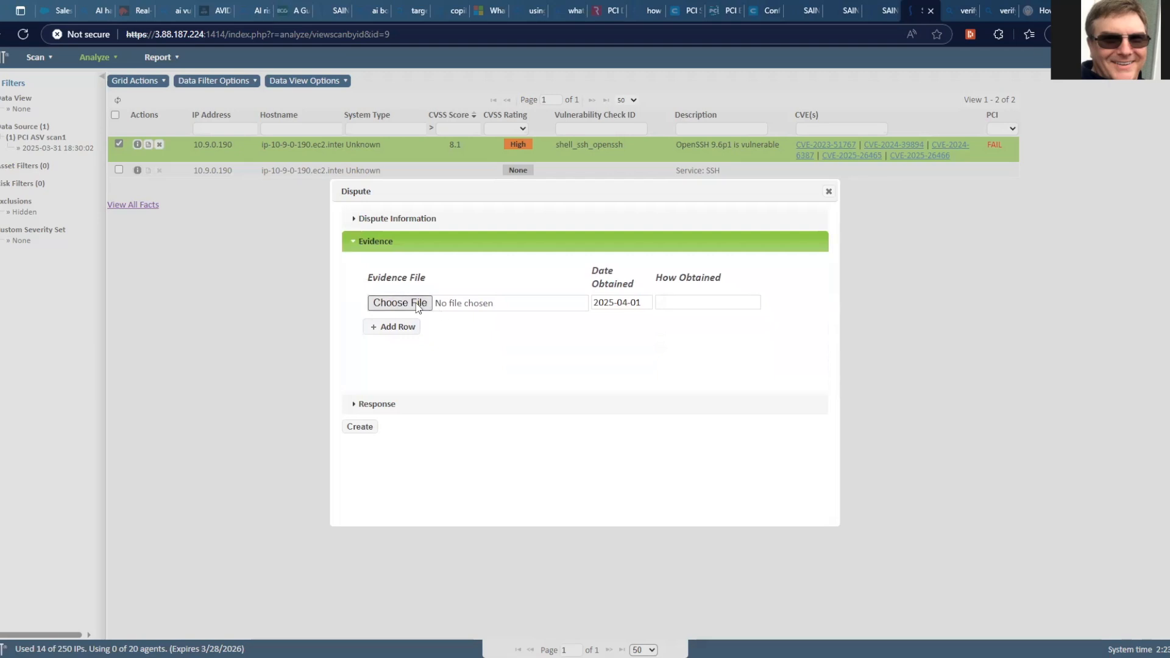
{"action": "left_click", "coordinate": [400, 303]}
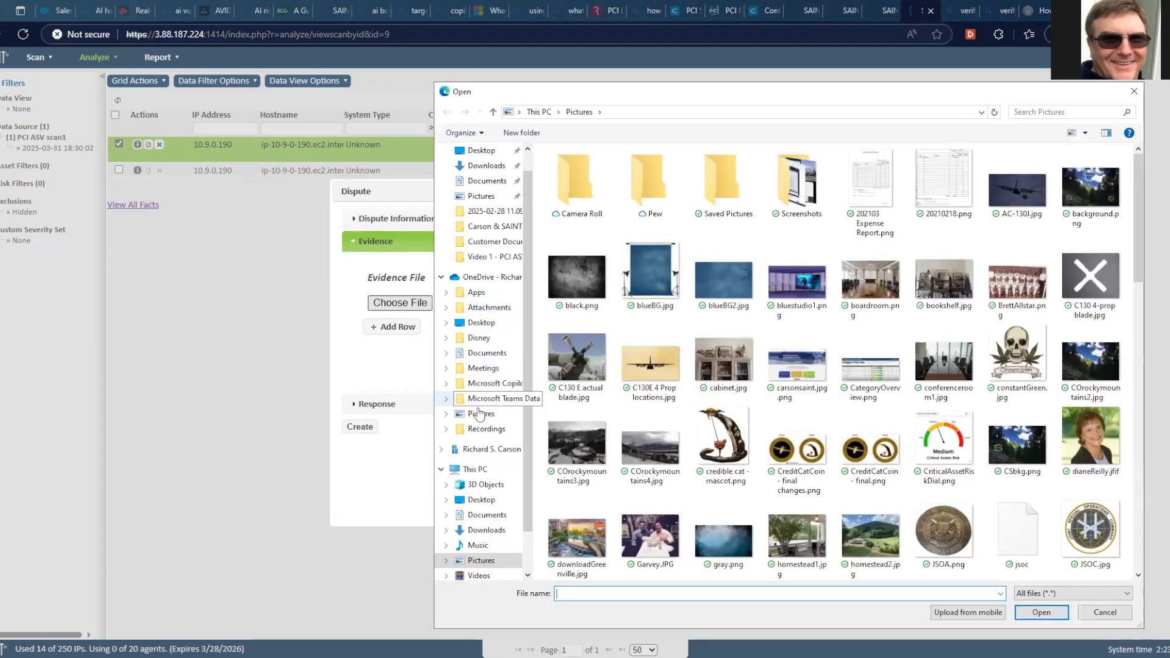
{"action": "left_click", "coordinate": [481, 413]}
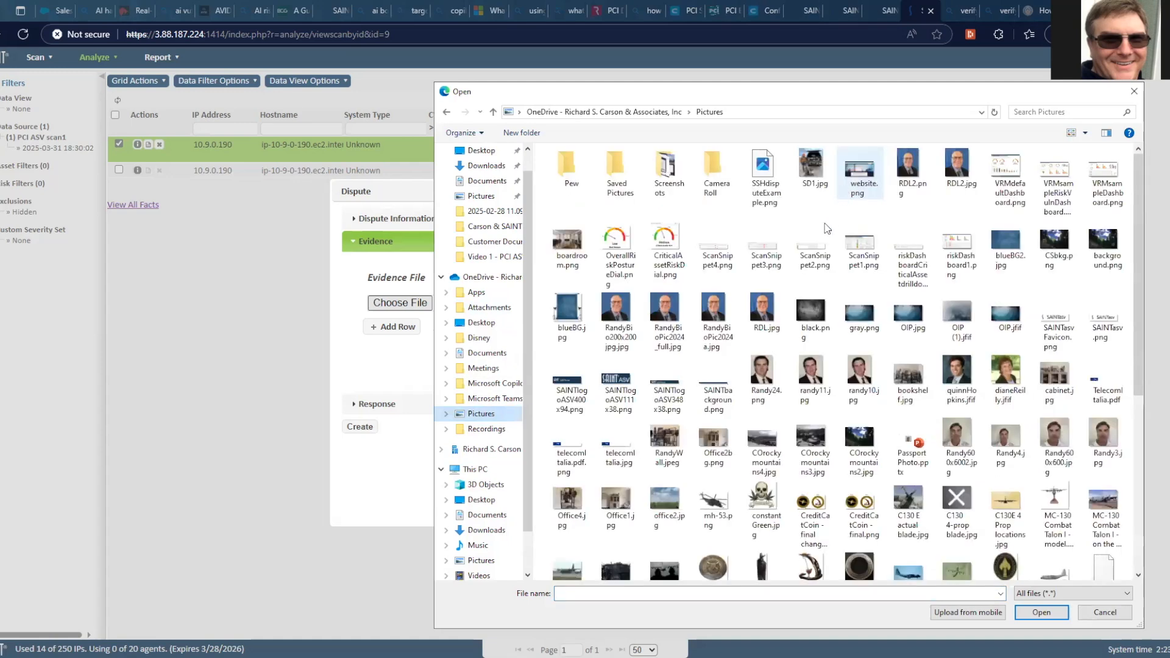
{"action": "left_click", "coordinate": [761, 182]}
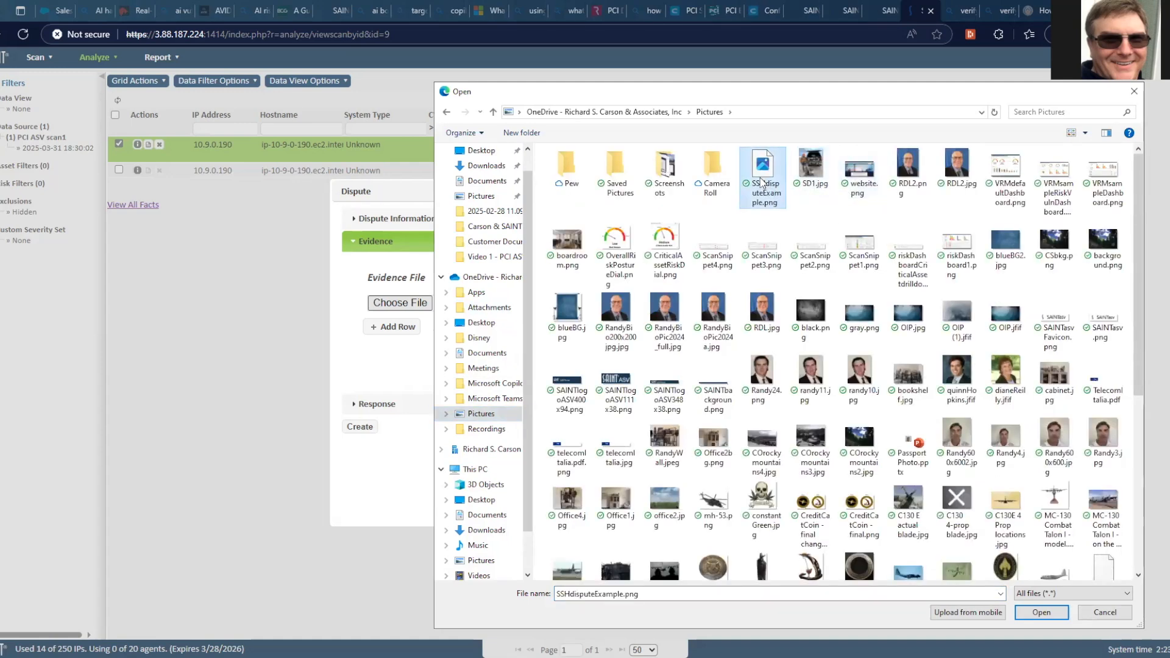
{"action": "double_click", "coordinate": [762, 181]}
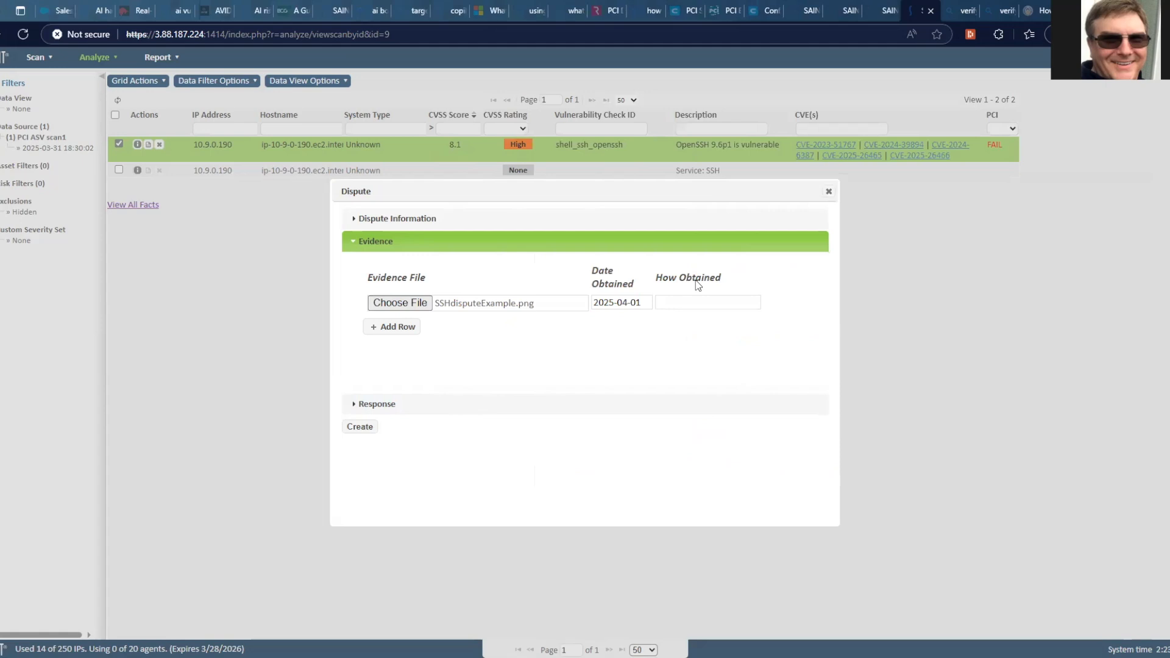
{"action": "left_click", "coordinate": [689, 300]}
{"action": "type", "text": "Investi"}
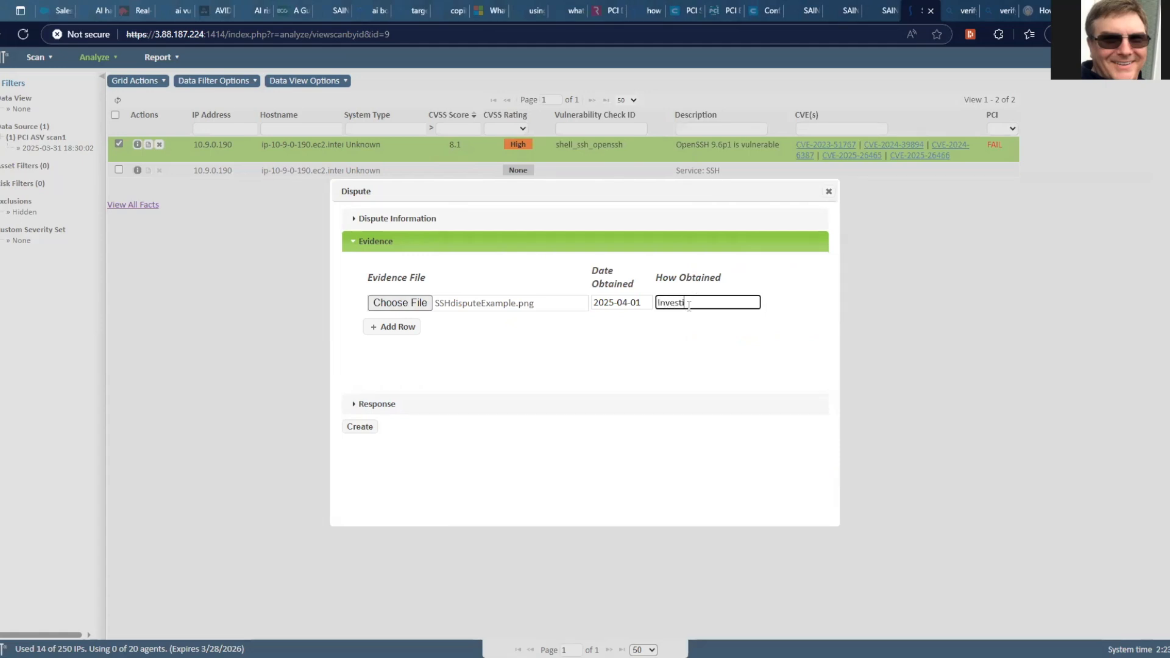
{"action": "type", "text": "gation of version on the host."}
- Add a second, empty evidence row, then create the dispute and attest that the evidence is accurate and complete
{"action": "left_click", "coordinate": [397, 327]}
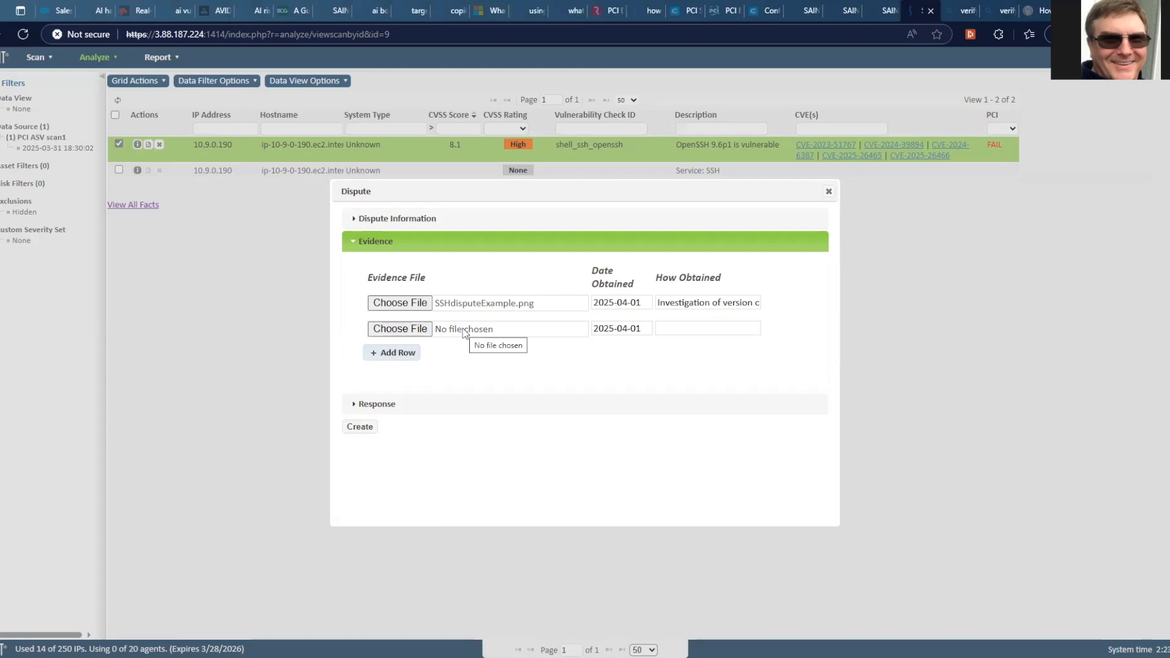
{"action": "left_click", "coordinate": [359, 430]}
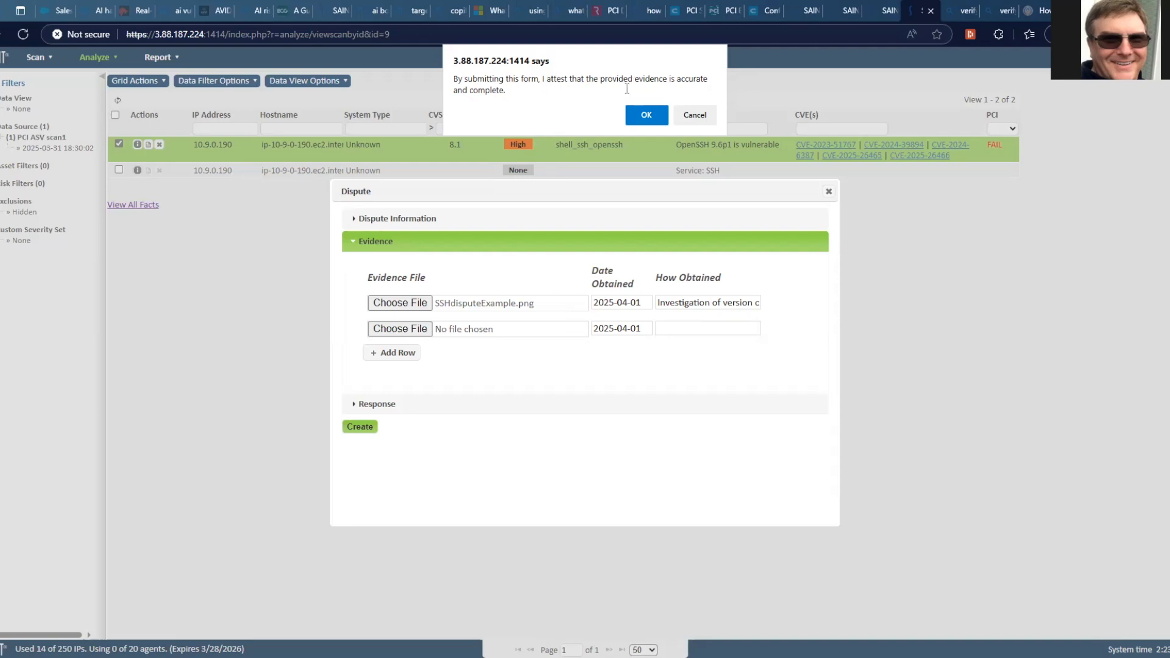
{"action": "left_click", "coordinate": [641, 119]}
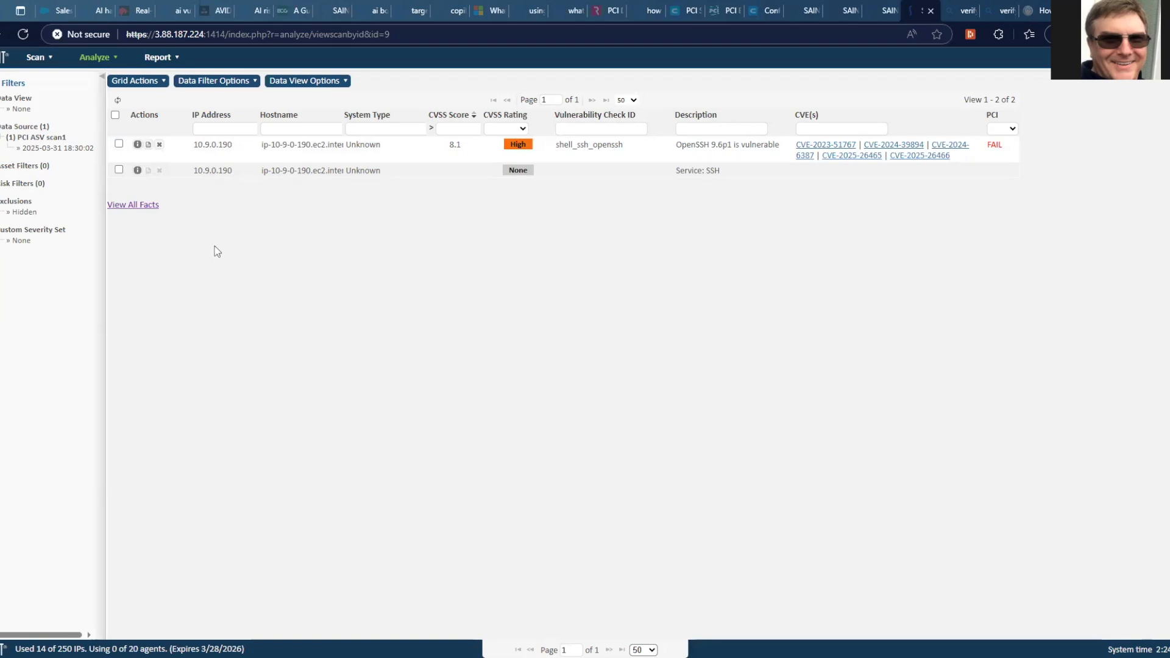
- Add the Dispute column to the scan results grid
{"action": "left_click", "coordinate": [140, 85]}
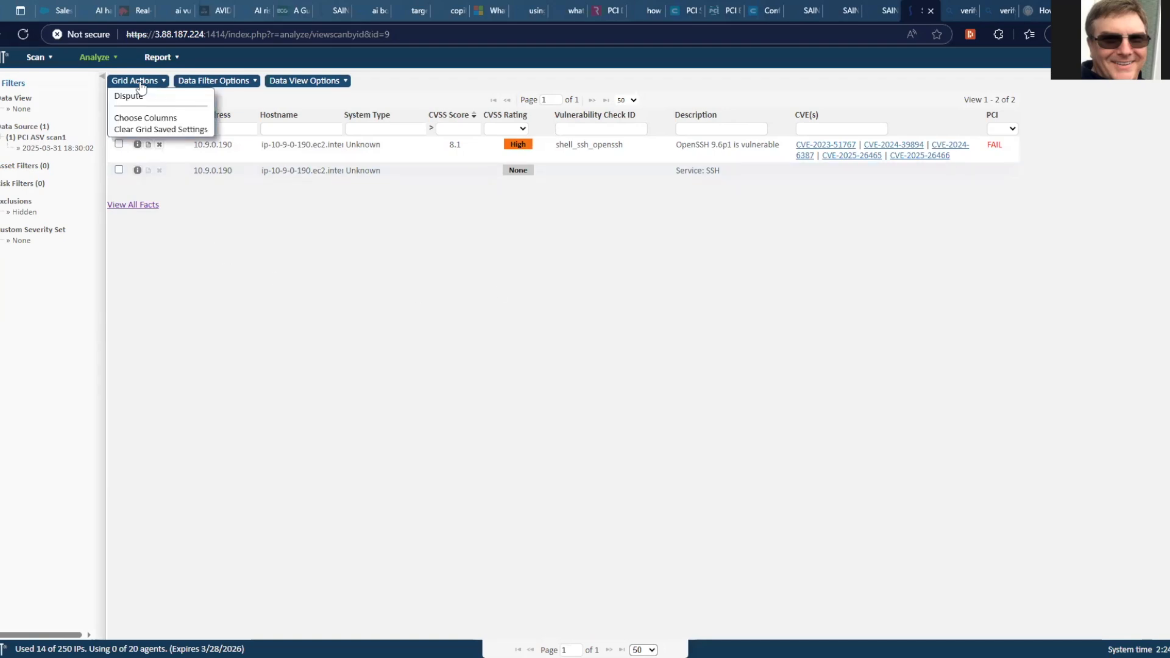
{"action": "left_click", "coordinate": [147, 119]}
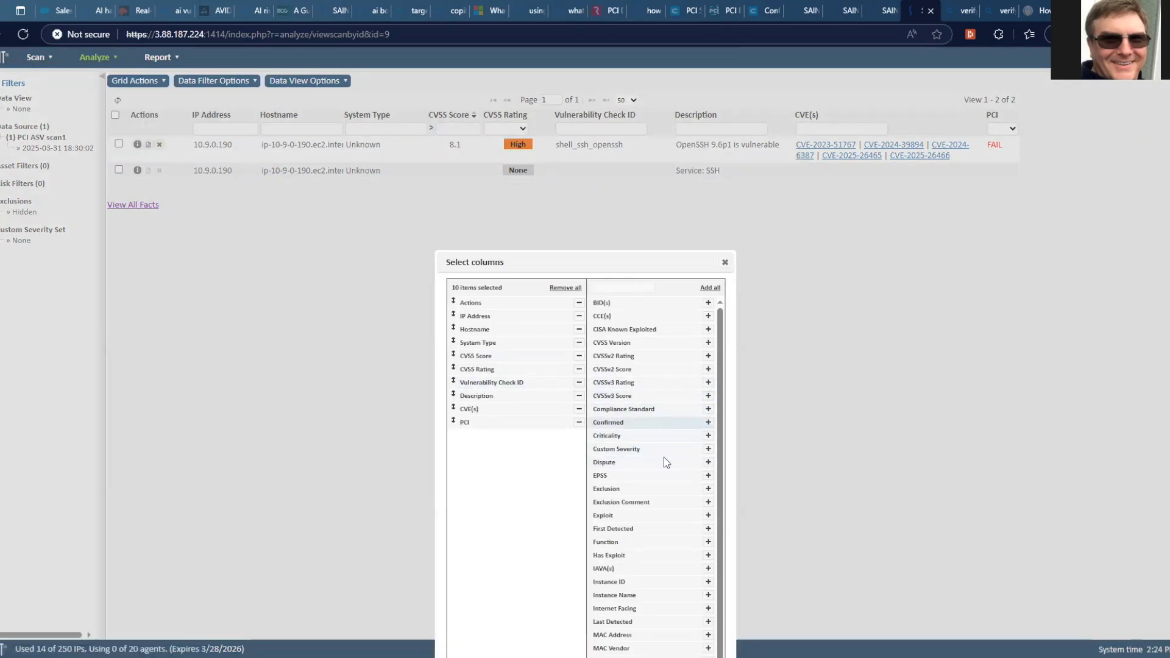
{"action": "left_click", "coordinate": [708, 463]}
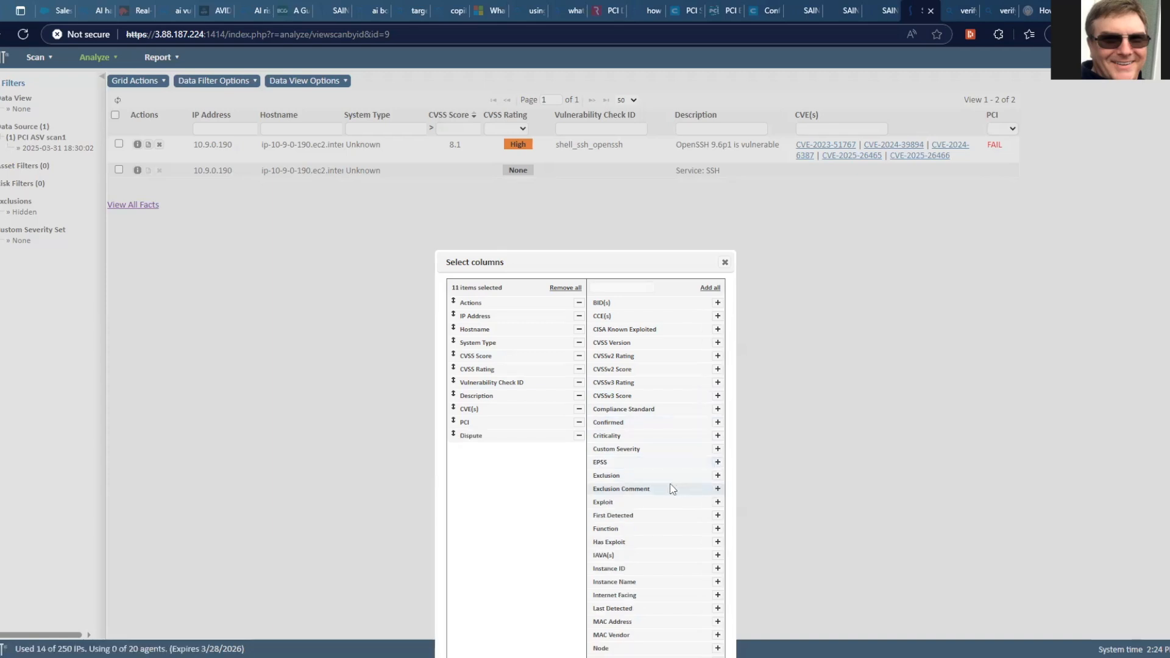
{"action": "scroll", "coordinate": [670, 488], "scroll_direction": "down", "scroll_amount": 5}
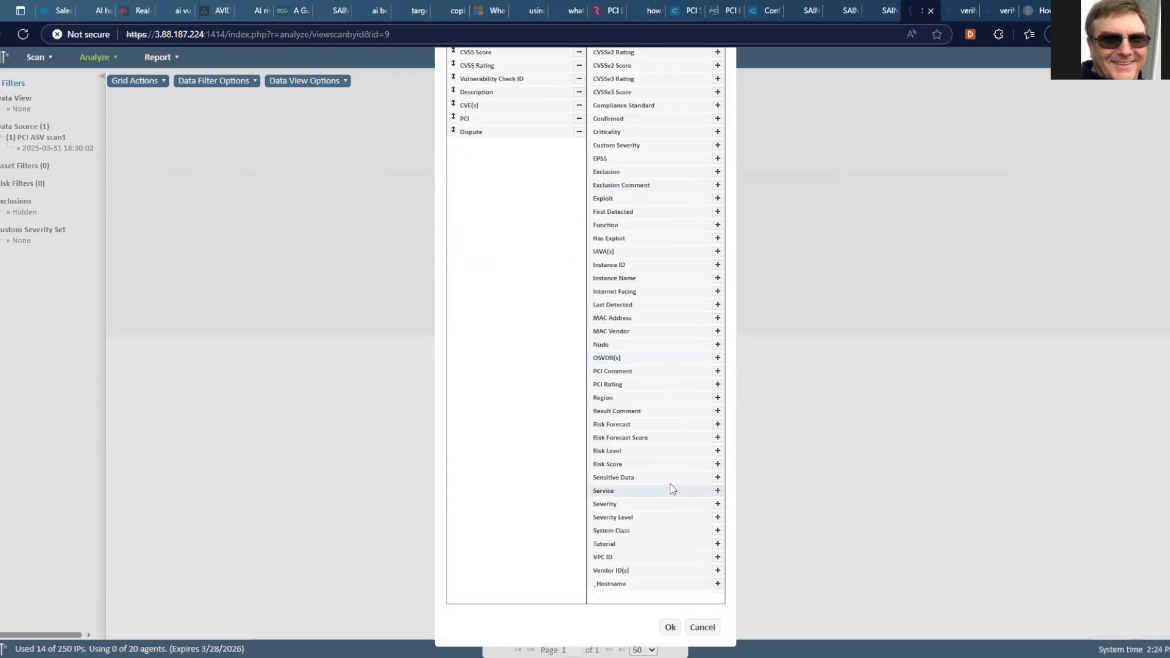
{"action": "left_click", "coordinate": [670, 637]}
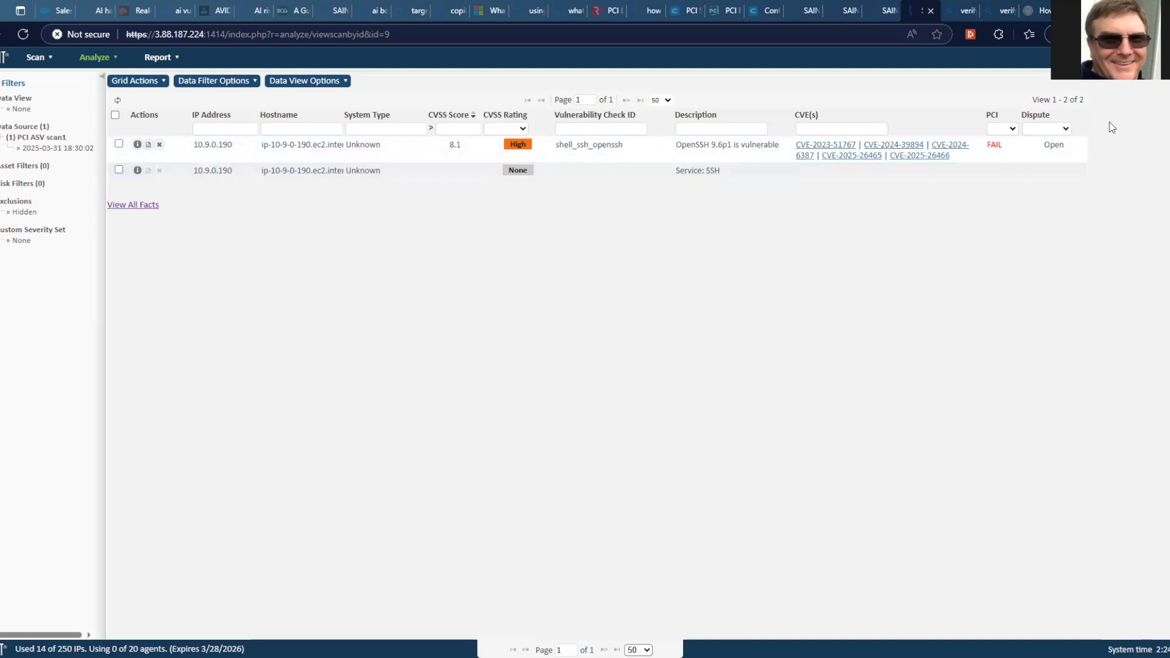
- Look through the status choices of the Dispute column filter without applying one
{"action": "left_click", "coordinate": [1067, 129]}
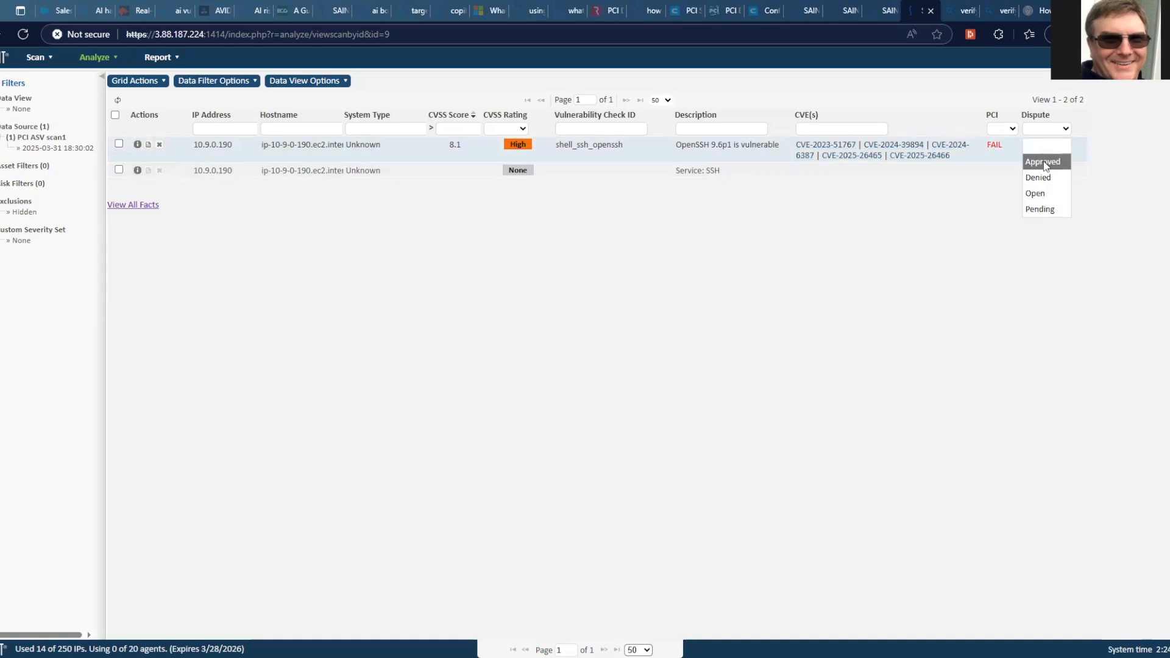
{"action": "left_click", "coordinate": [1122, 110]}
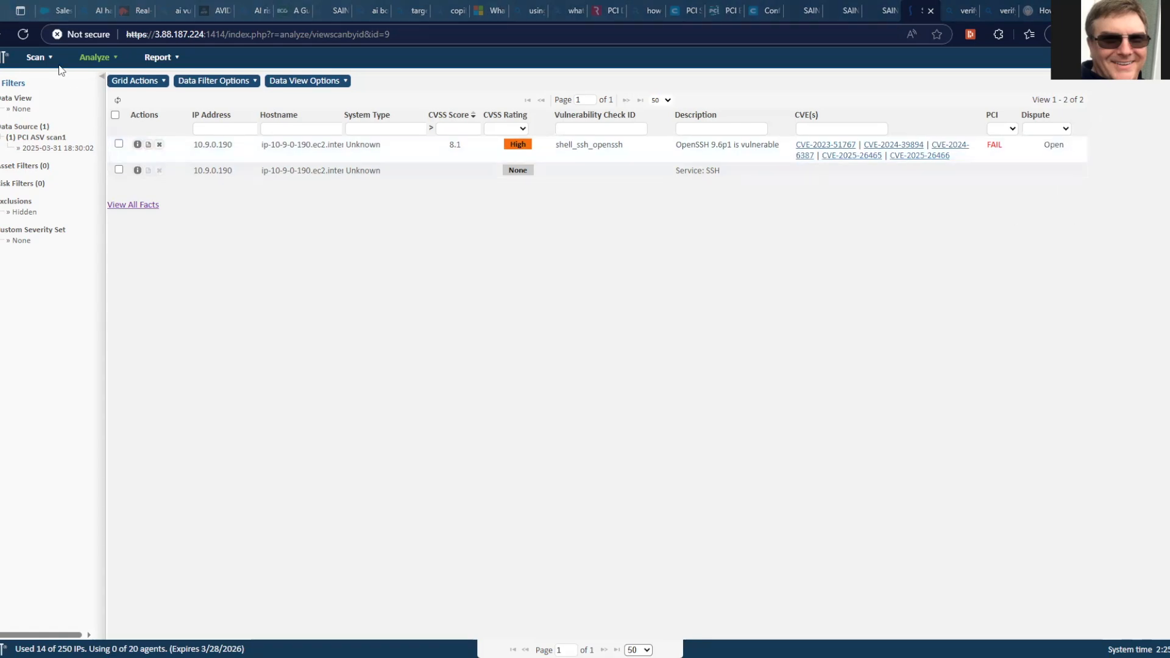
- Return to the scans list and locate the option for requesting attestation of compliance for scan 9
{"action": "left_click", "coordinate": [39, 59]}
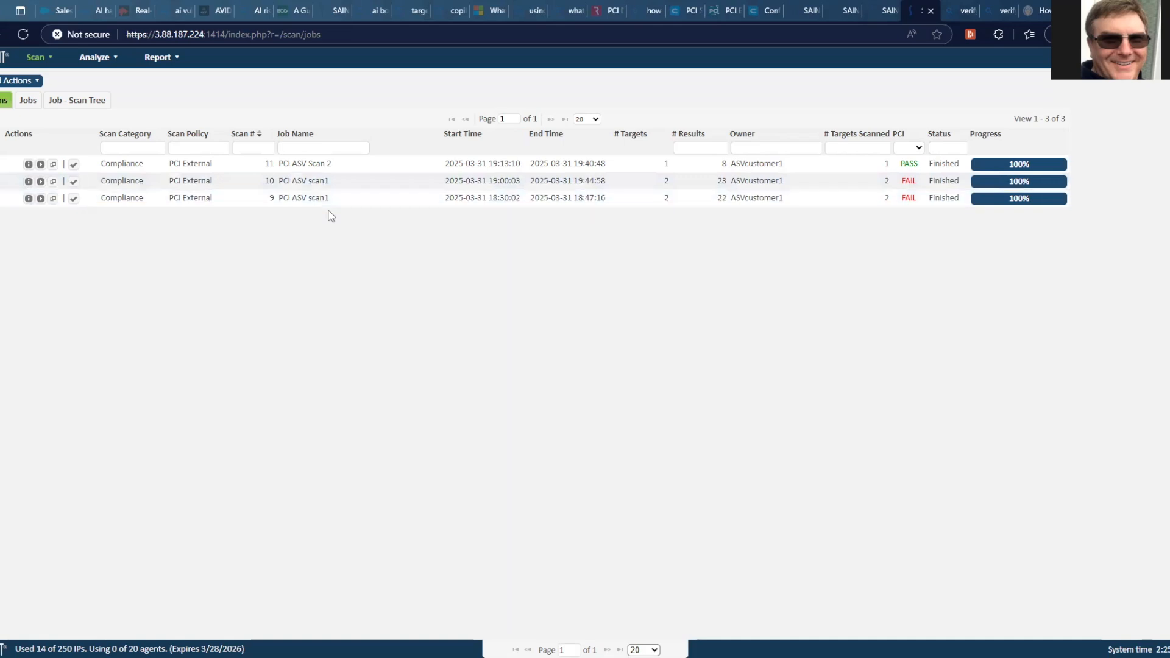
{"action": "left_click", "coordinate": [73, 200]}
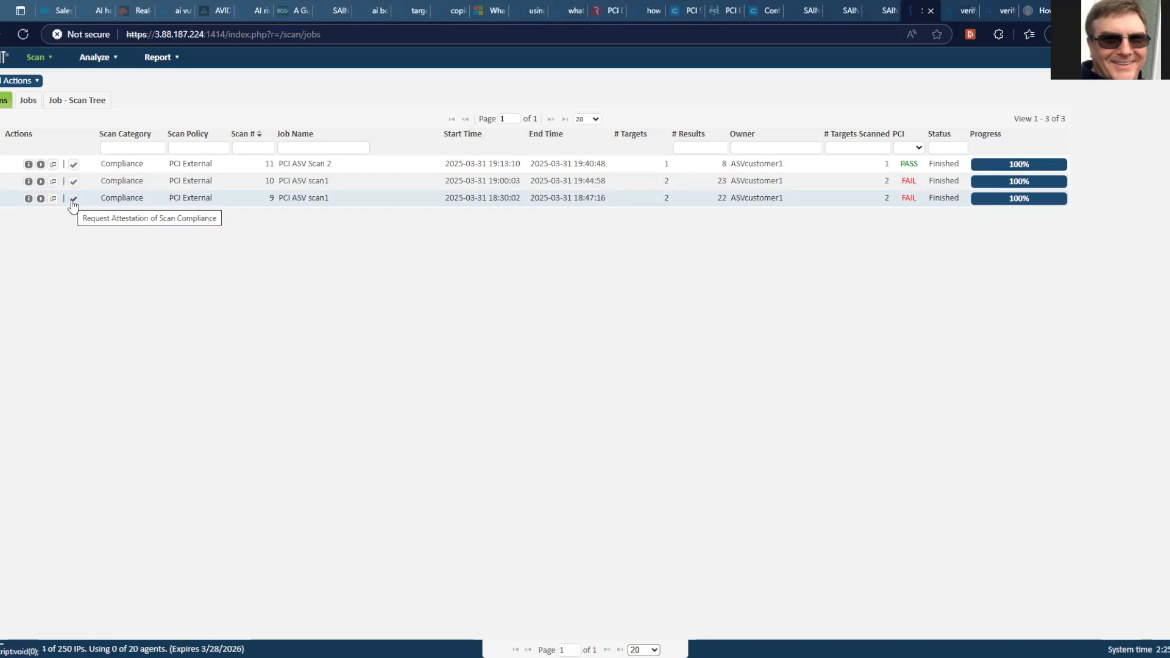
- Check the OpenSSH 9.6p1 dispute in the disputes list and its dispute status in the full scan results
{"action": "left_click", "coordinate": [101, 58]}
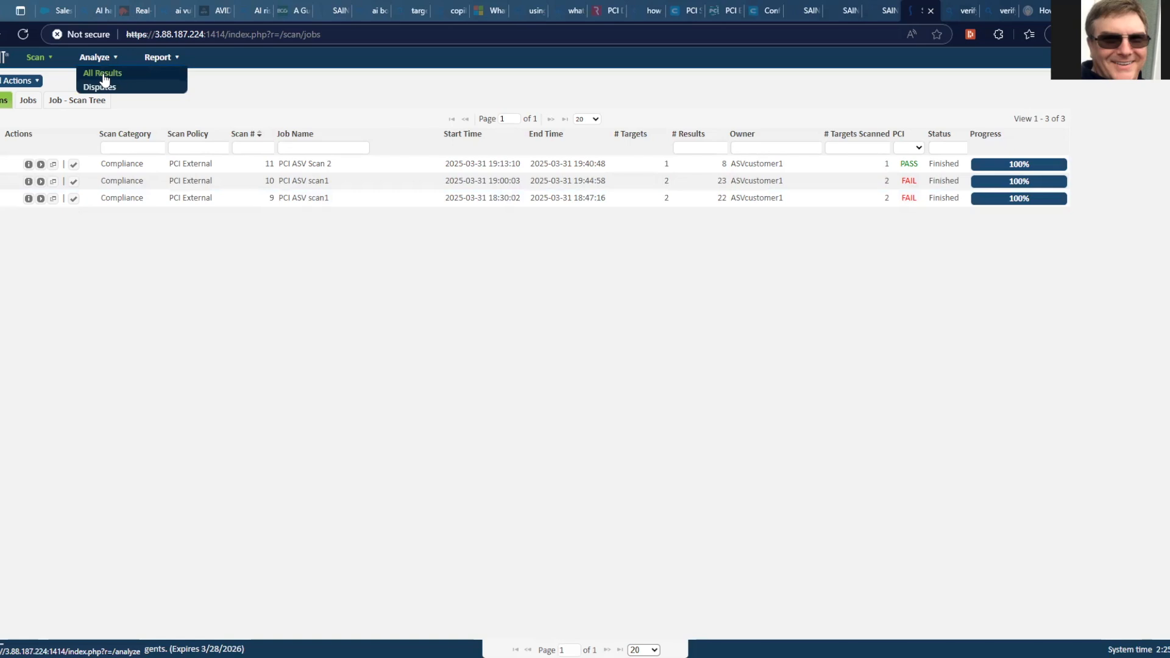
{"action": "left_click", "coordinate": [104, 88]}
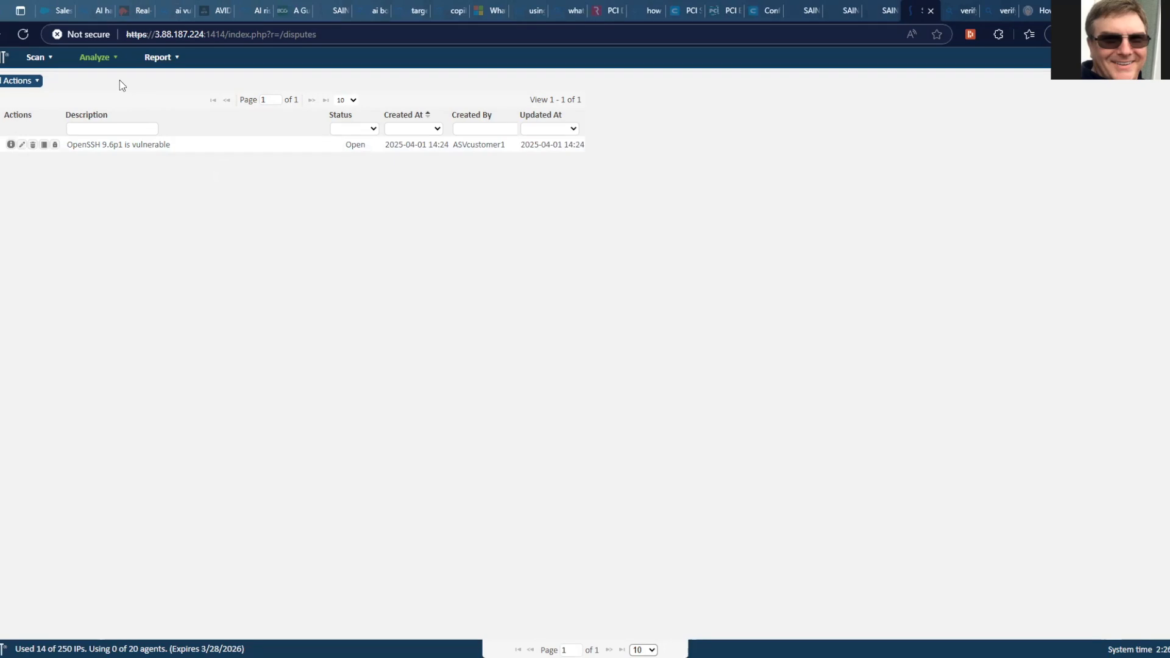
{"action": "mouse_move", "coordinate": [97, 62]}
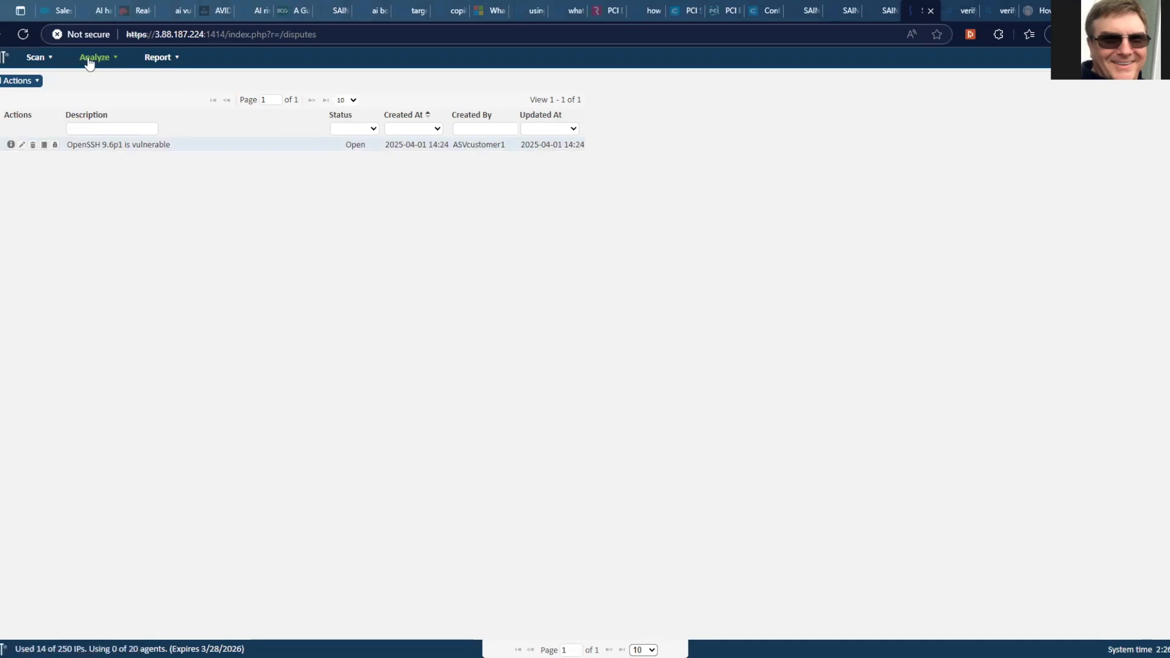
{"action": "left_click", "coordinate": [96, 75]}
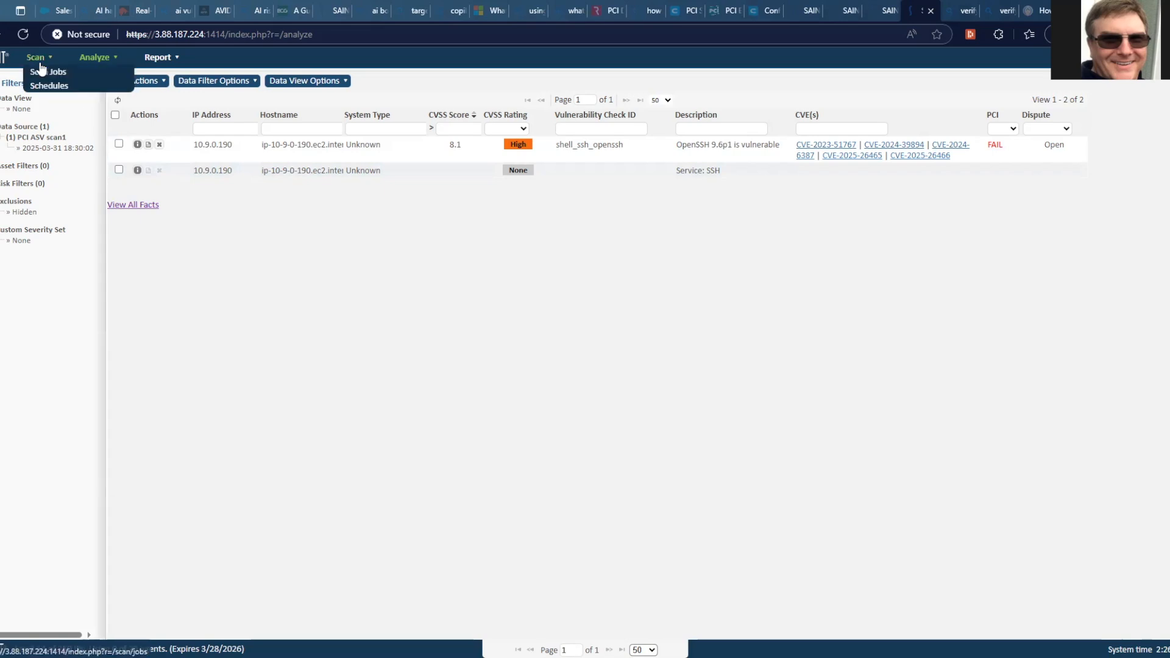
- Return to the scan jobs and open the Request Attestation of Scan Compliance form for scan 10
{"action": "left_click", "coordinate": [41, 69]}
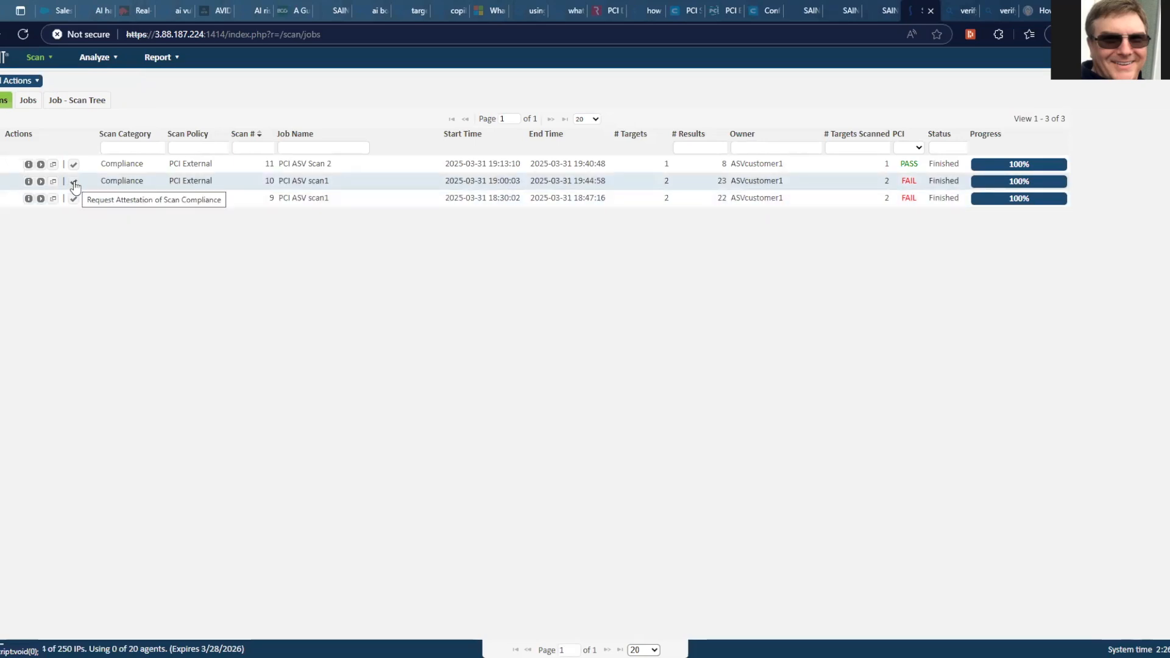
{"action": "left_click", "coordinate": [74, 182]}
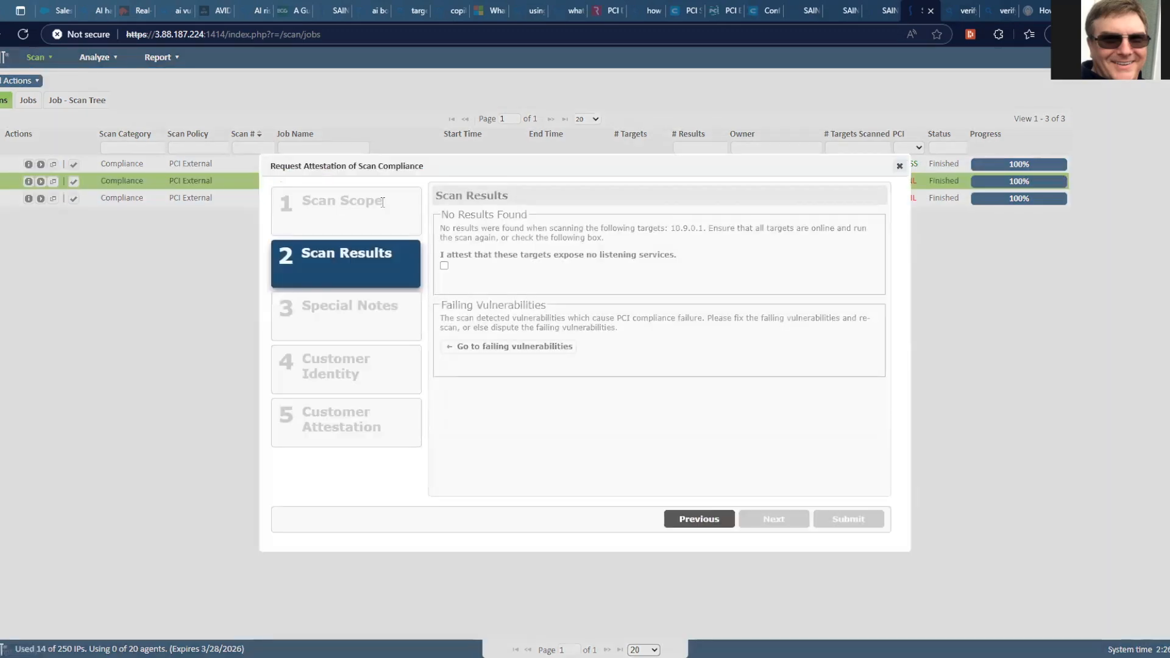
{"action": "left_click_drag", "start_coordinate": [490, 167], "coordinate": [409, 153]}
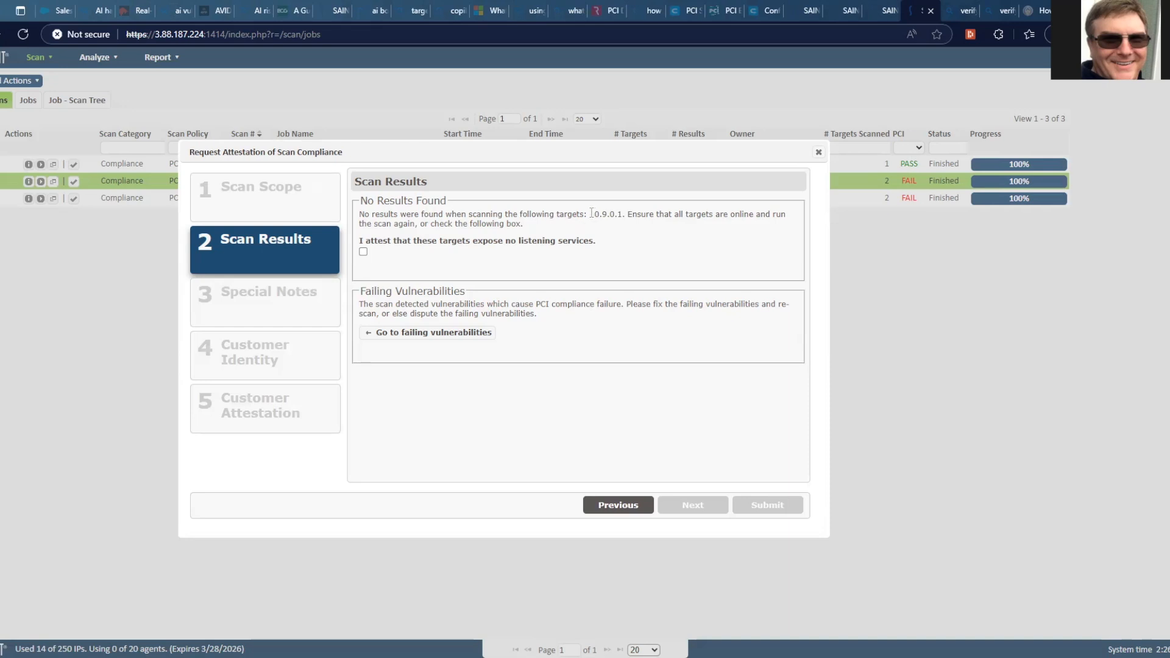
- Examine which target is listed under No Results Found, and go to the failing vulnerabilities of scan 10
{"action": "left_click_drag", "start_coordinate": [590, 213], "coordinate": [626, 215]}
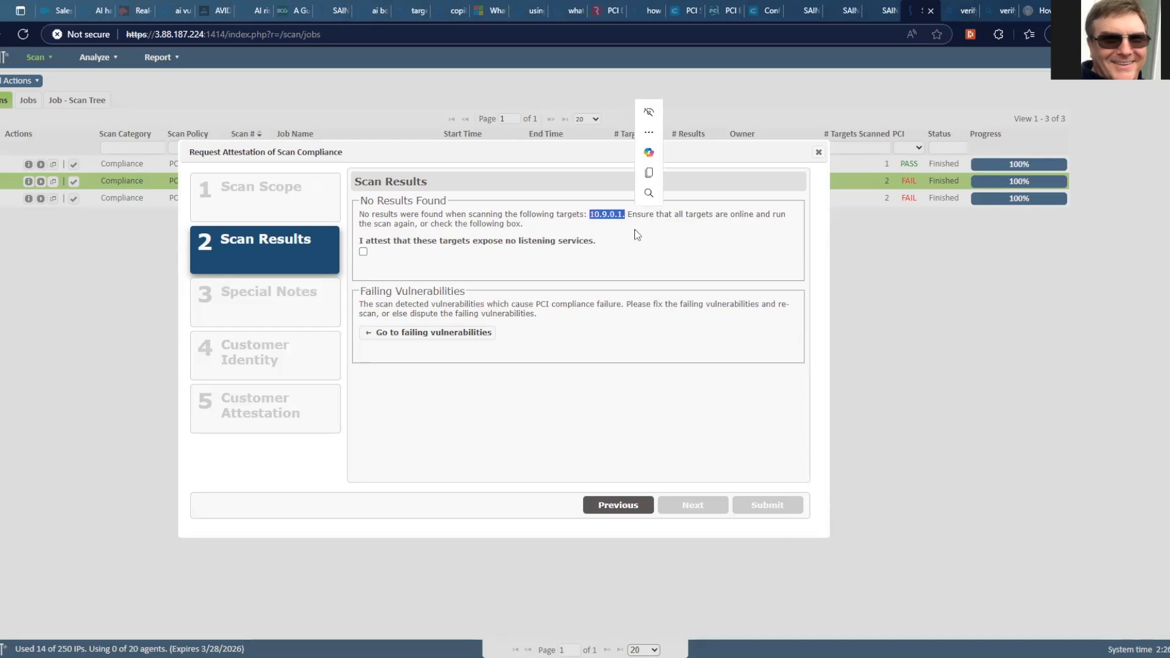
{"action": "left_click", "coordinate": [633, 230]}
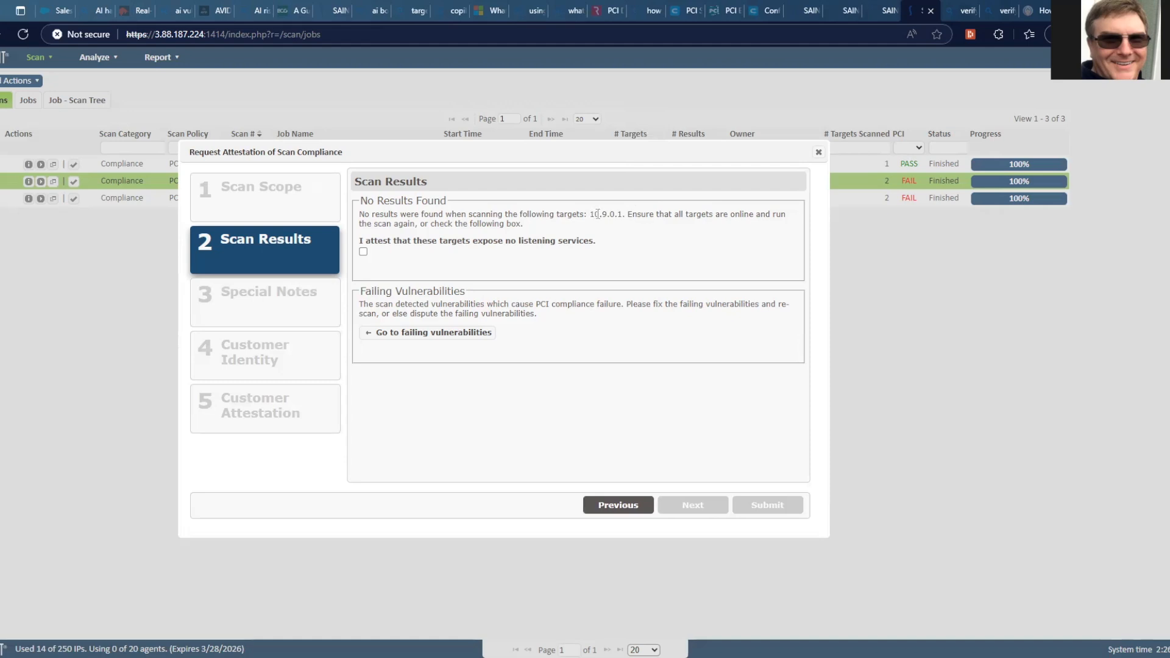
{"action": "left_click_drag", "start_coordinate": [590, 214], "coordinate": [629, 218]}
{"action": "left_click", "coordinate": [539, 218]}
{"action": "left_click", "coordinate": [428, 339]}
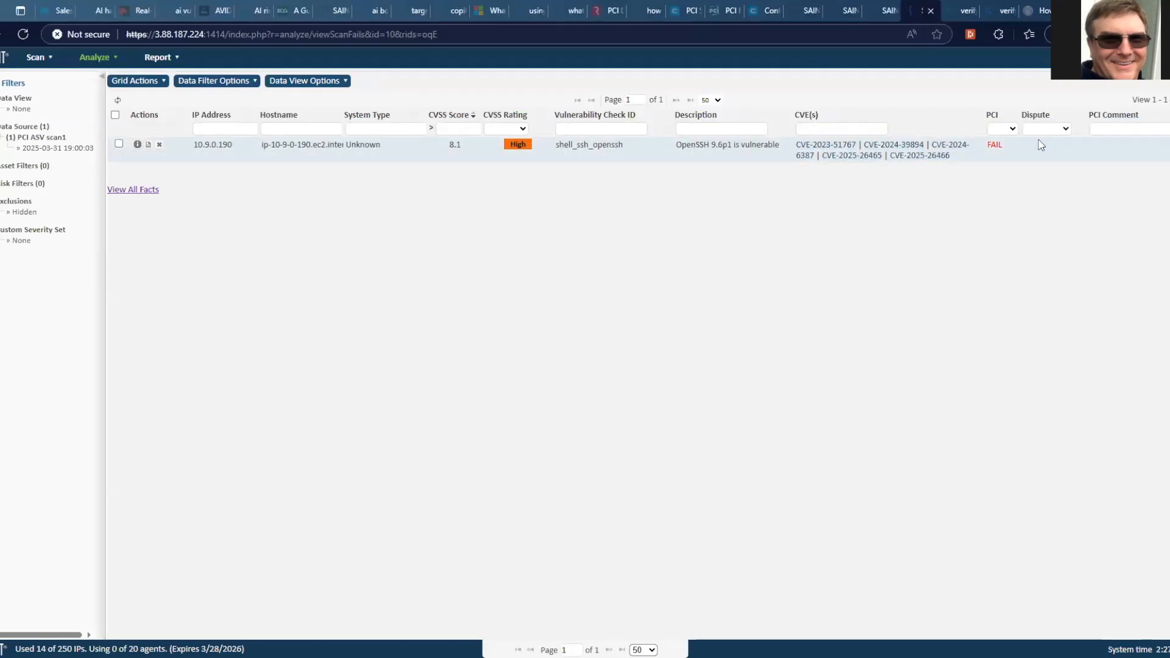
- Return to the scan jobs, review the scan results page of the attestation request for scan 9, and close it without submitting
{"action": "left_click", "coordinate": [40, 59]}
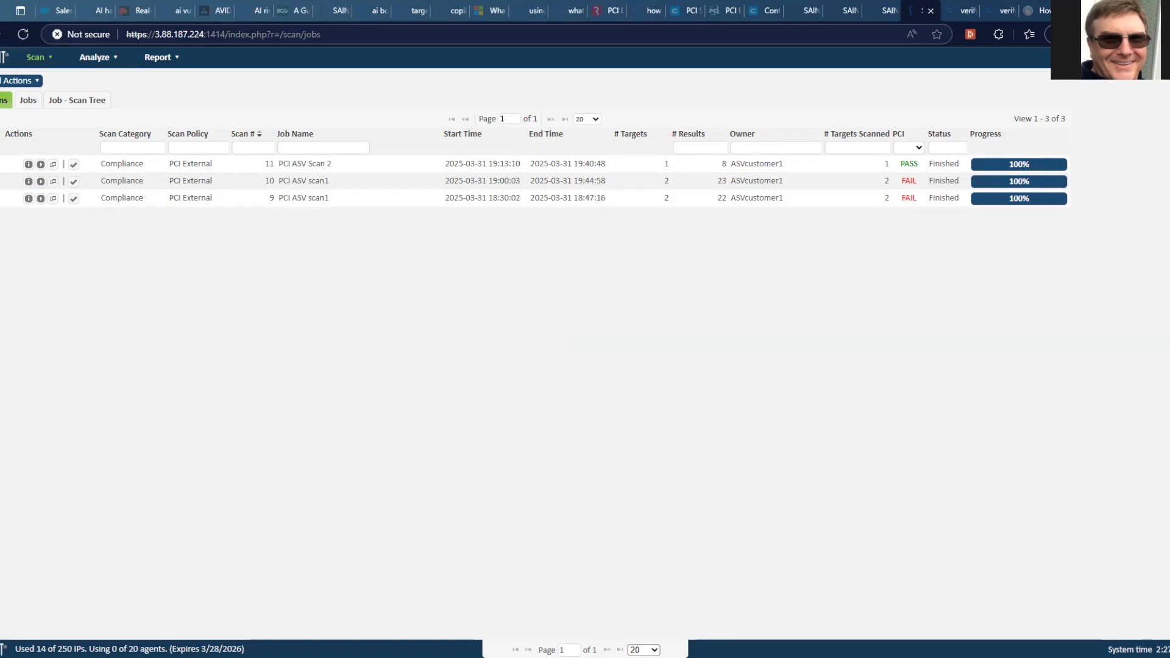
{"action": "left_click", "coordinate": [74, 200]}
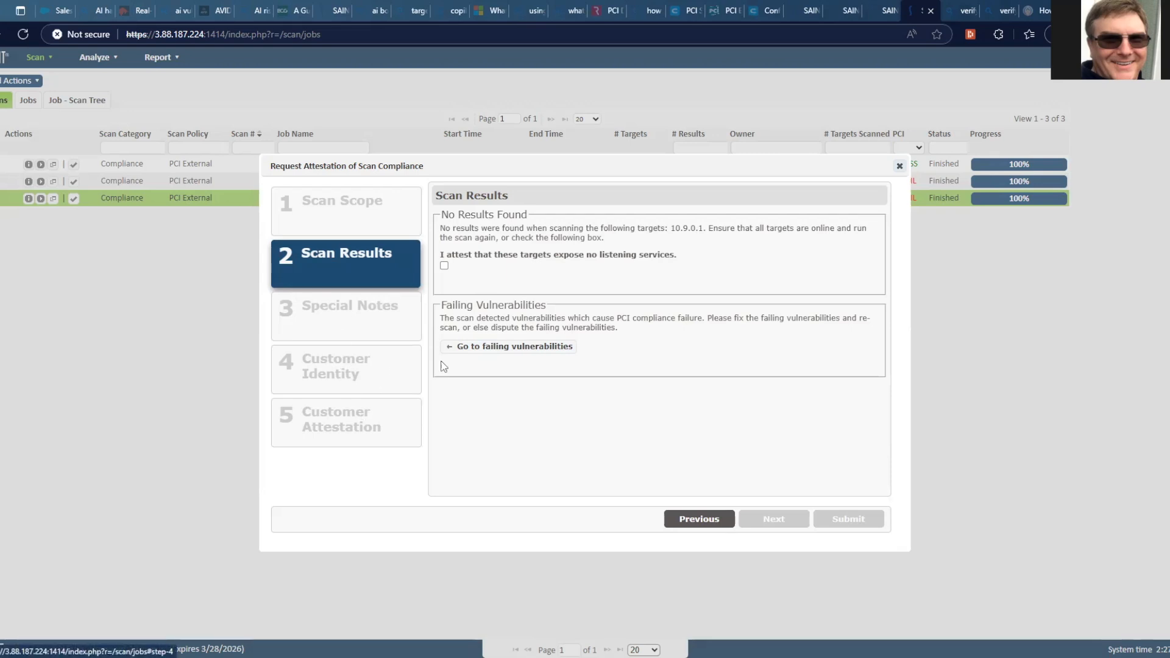
{"action": "left_click", "coordinate": [900, 166]}
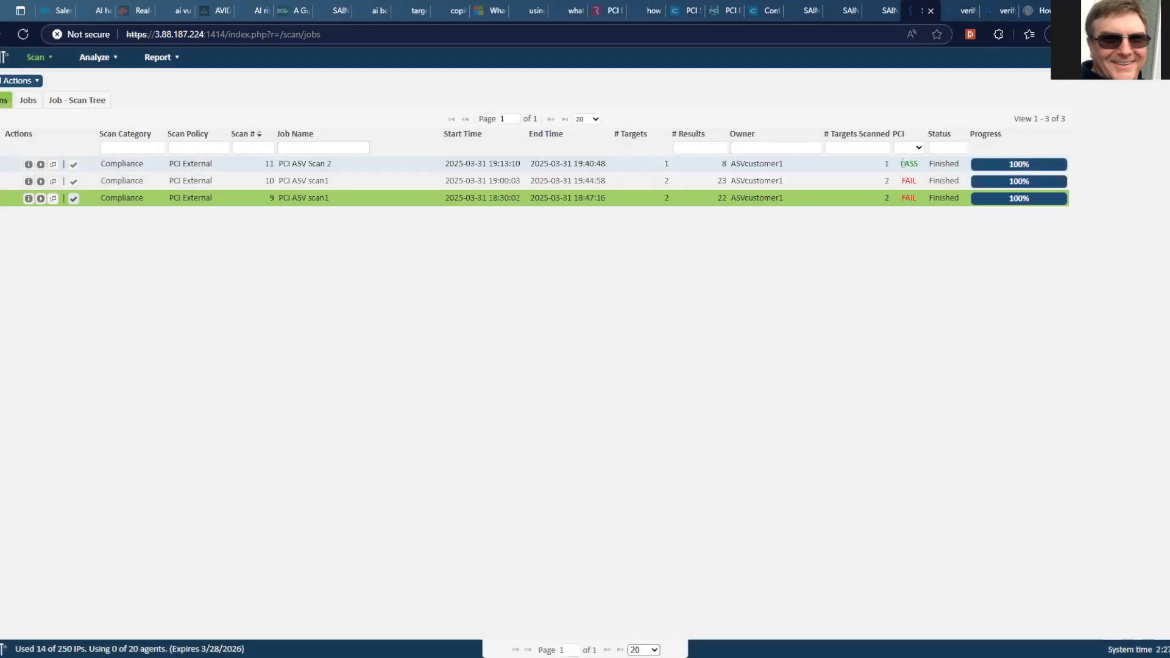